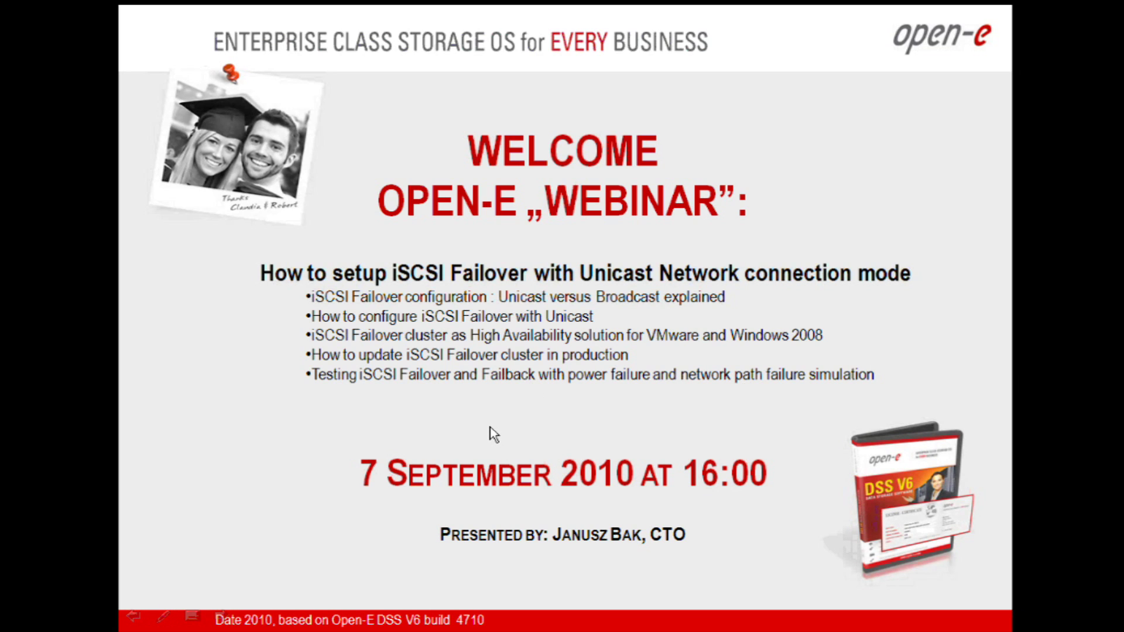
# Step: Switch from the iSCSI Failover with Unicast webinar title slide to the Windows desktop
pyautogui.hotkey('alt', 'Tab')
pyautogui.hotkey('alt', 'Tab')
pyautogui.hotkey('alt', 'Tab')
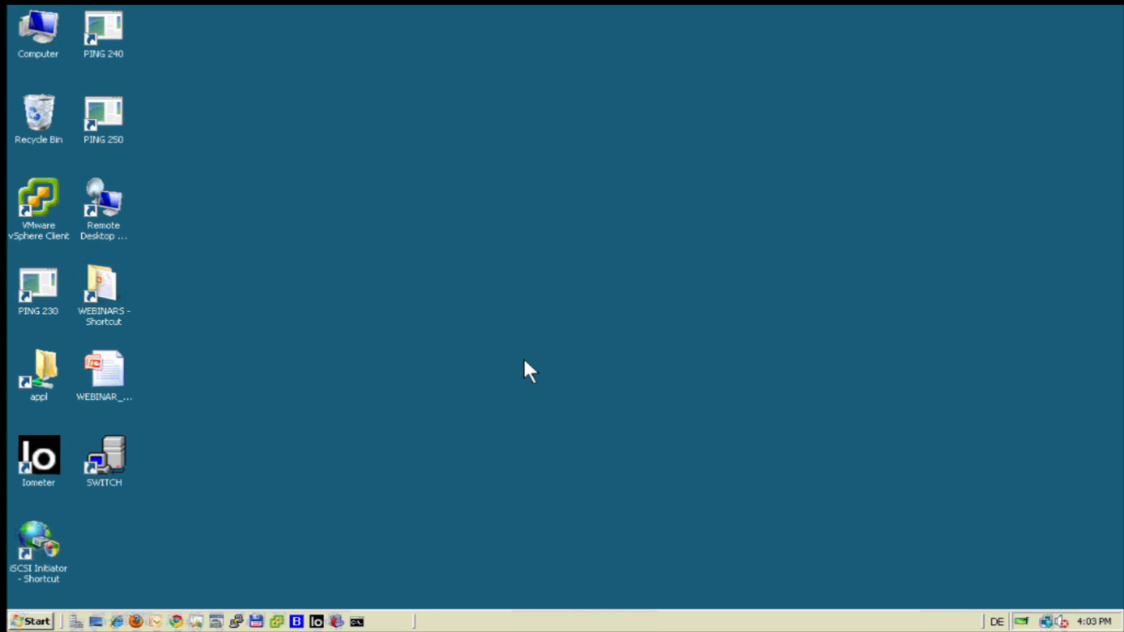
# Step: Launch Firefox and load the 192.168.0.230 server bookmark, revealing its certificate warning options
pyautogui.click(129, 614)
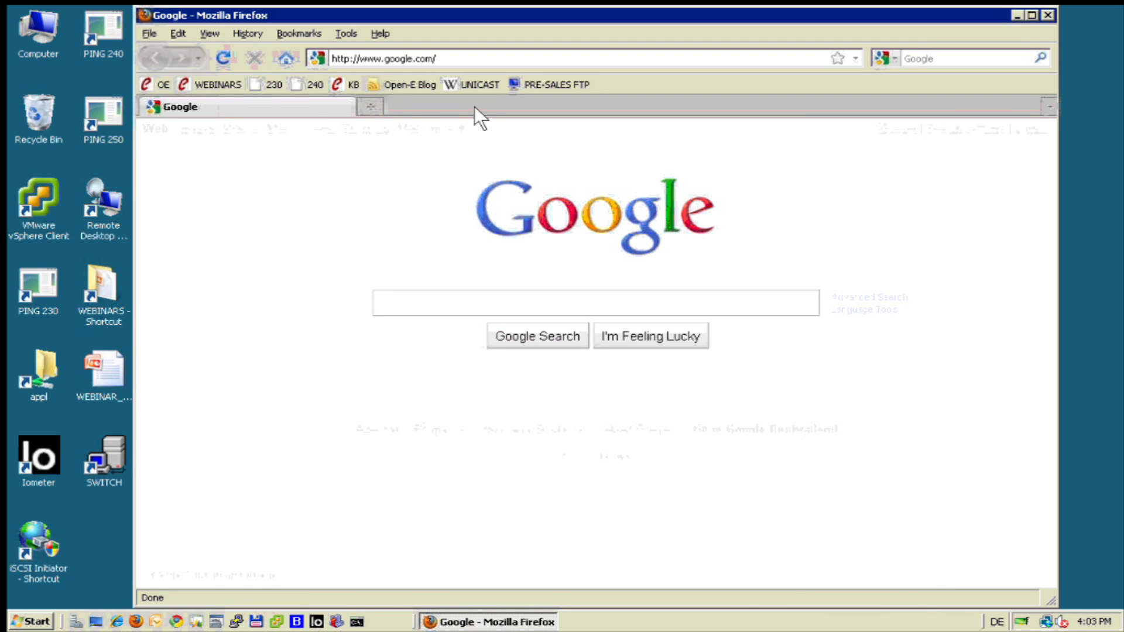
pyautogui.click(261, 82)
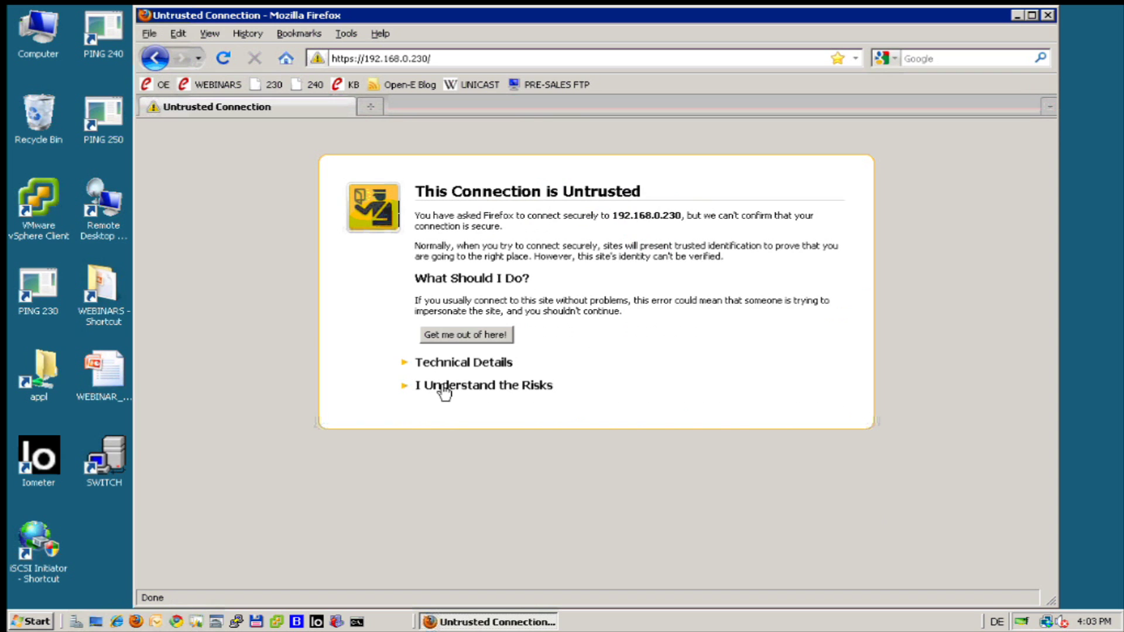
pyautogui.click(444, 386)
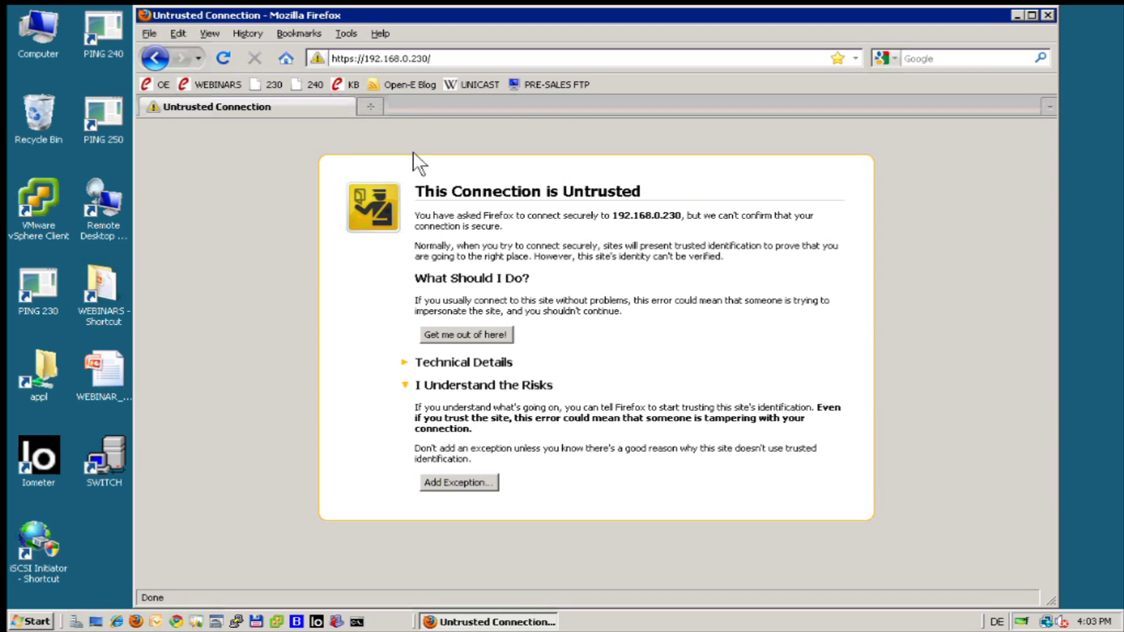
# Step: Open 192.168.0.240 in a new tab and add security exceptions for both servers' certificates
pyautogui.click(370, 106)
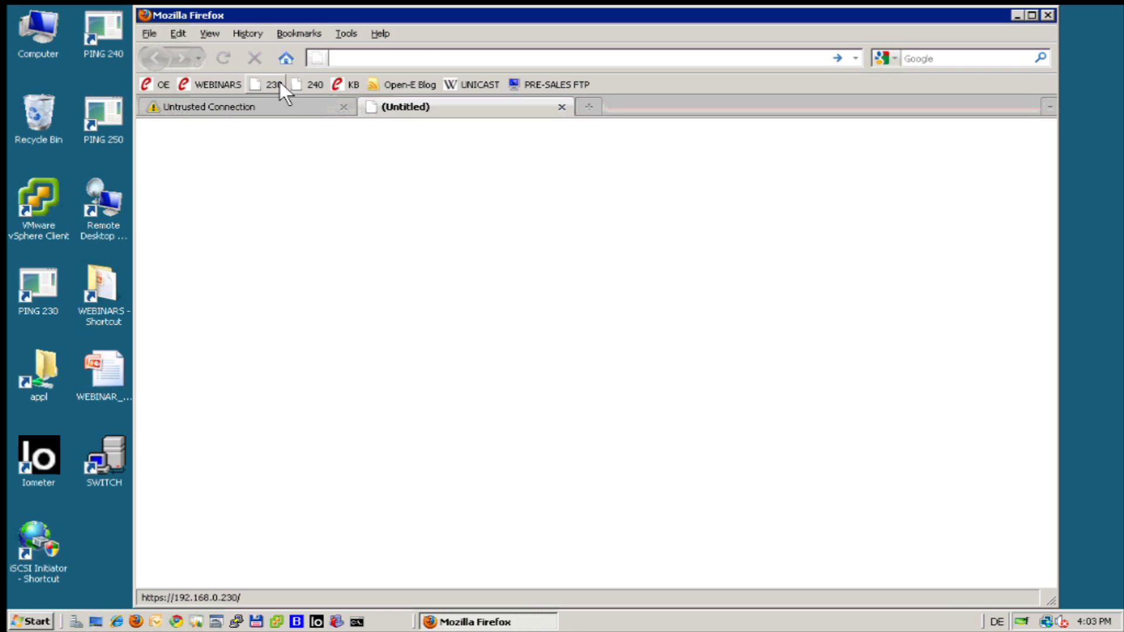
pyautogui.click(301, 82)
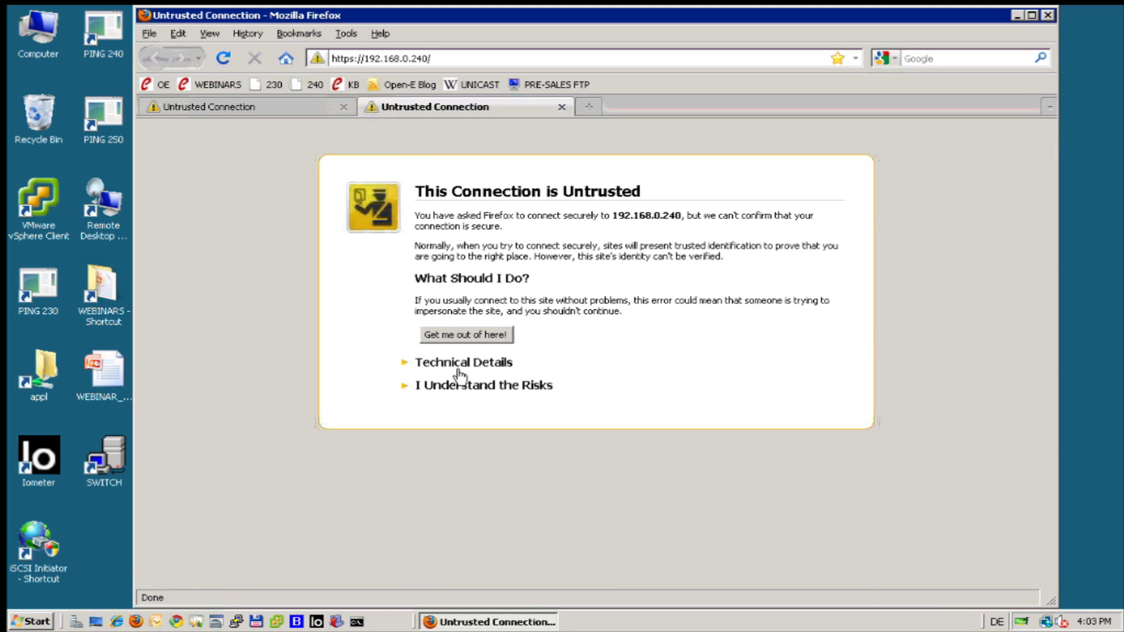
pyautogui.click(462, 394)
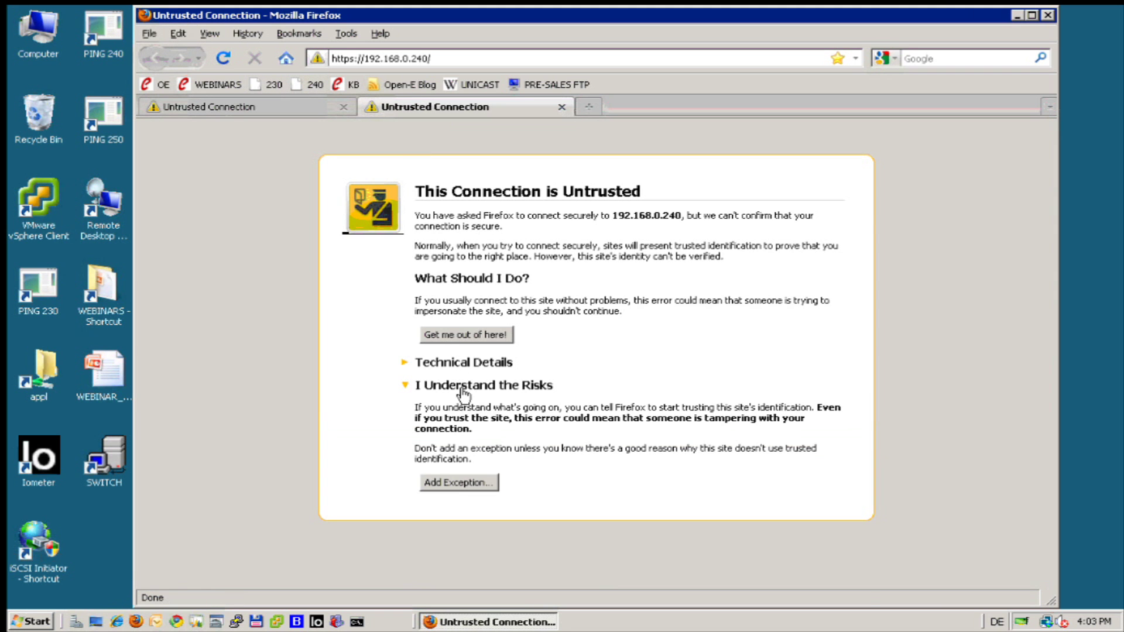
pyautogui.click(444, 480)
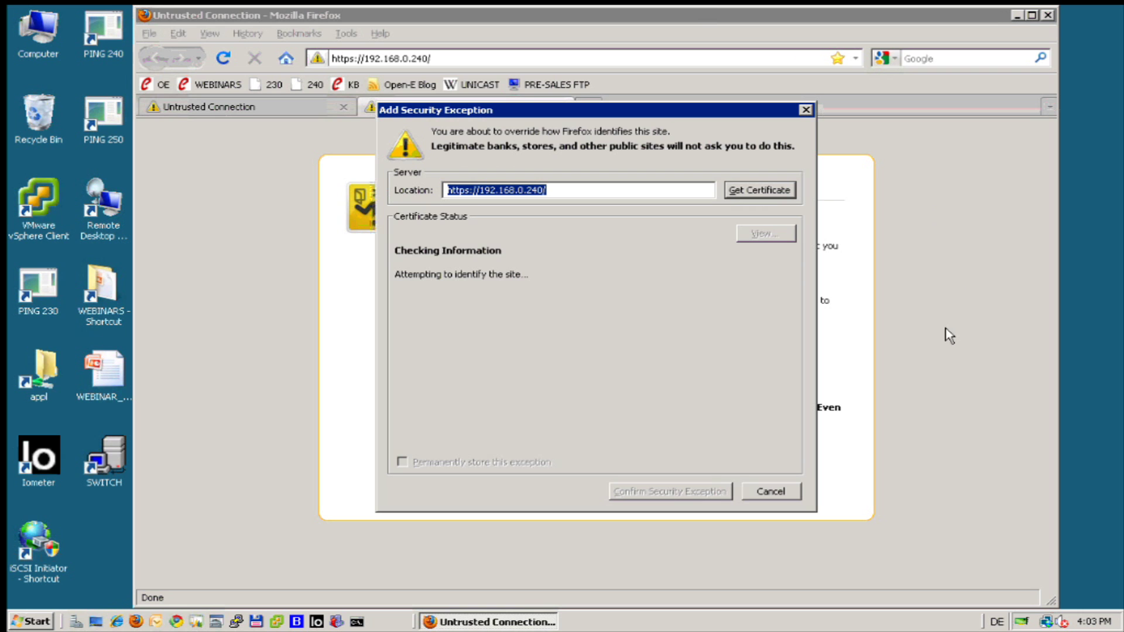
pyautogui.click(671, 487)
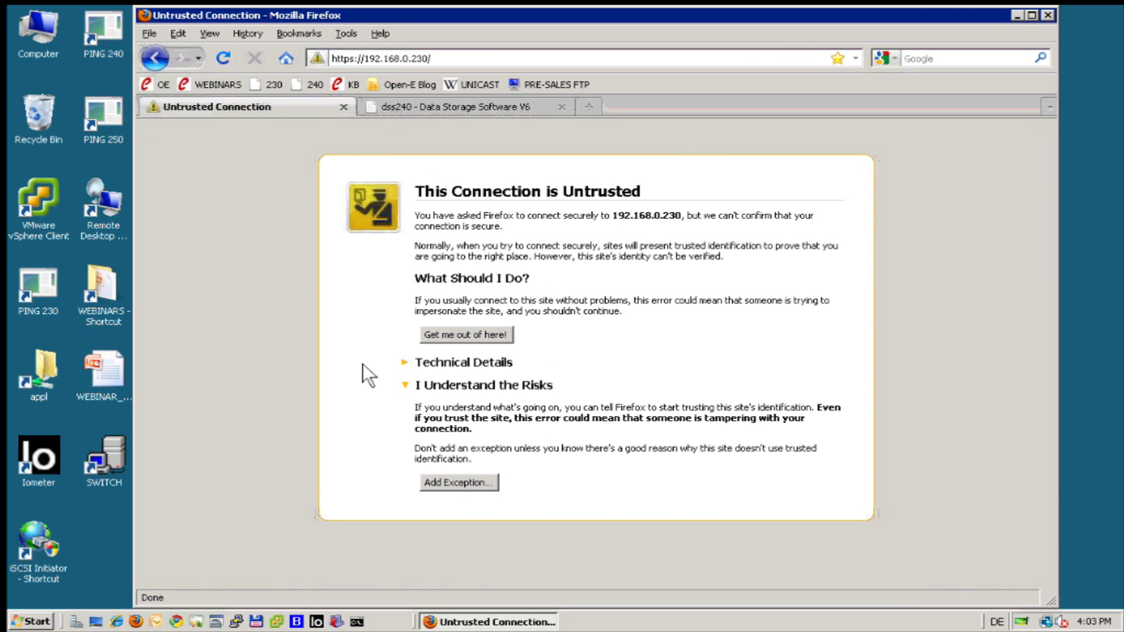
pyautogui.click(441, 482)
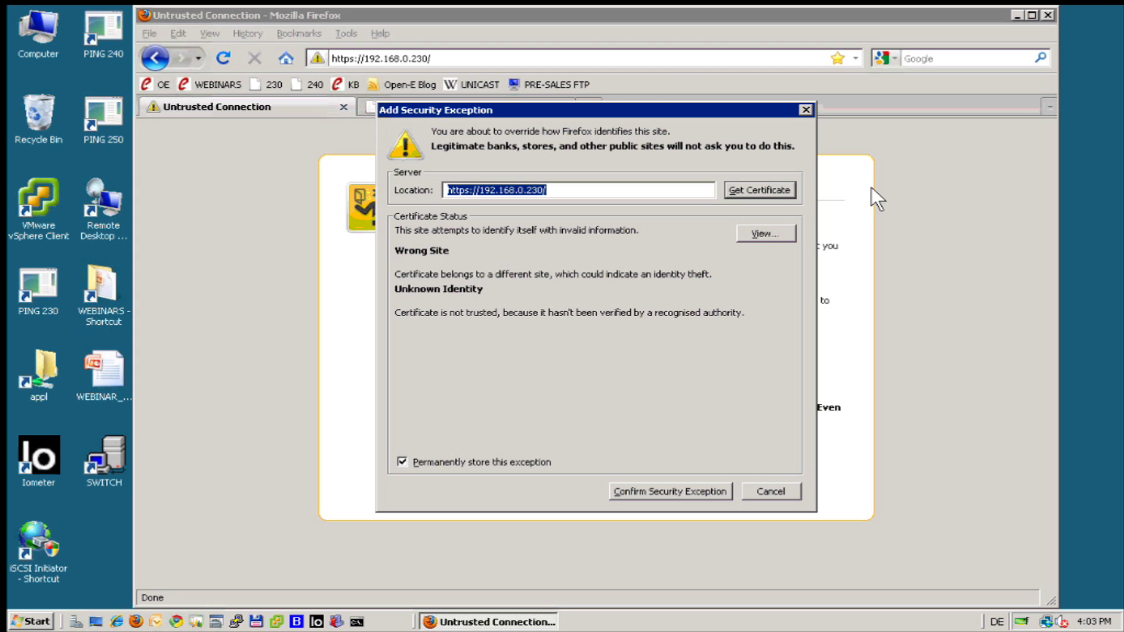
pyautogui.click(641, 483)
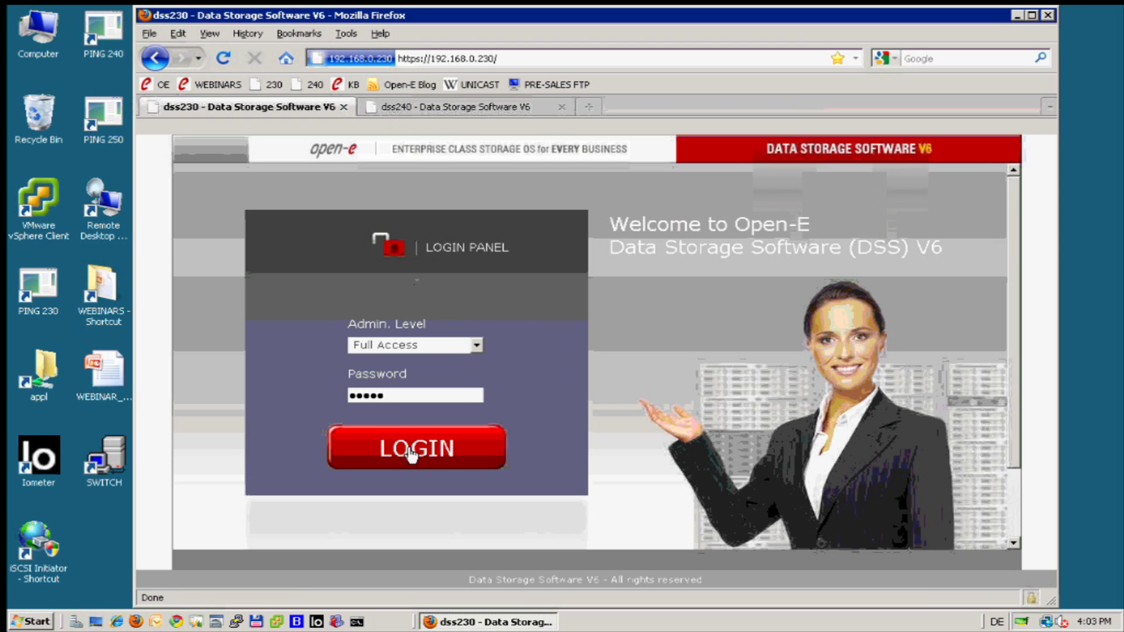
# Step: Log in to dss230 and go to SETUP > H/W RAID for the Areca ARC-1680 controller
pyautogui.click(411, 452)
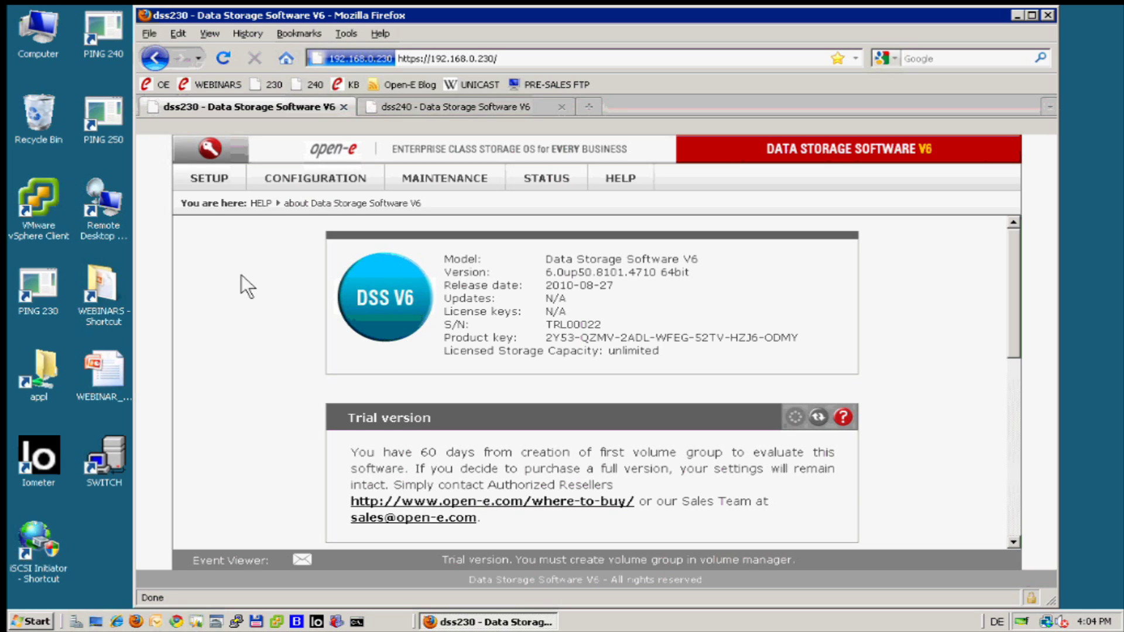
pyautogui.click(212, 164)
pyautogui.click(221, 247)
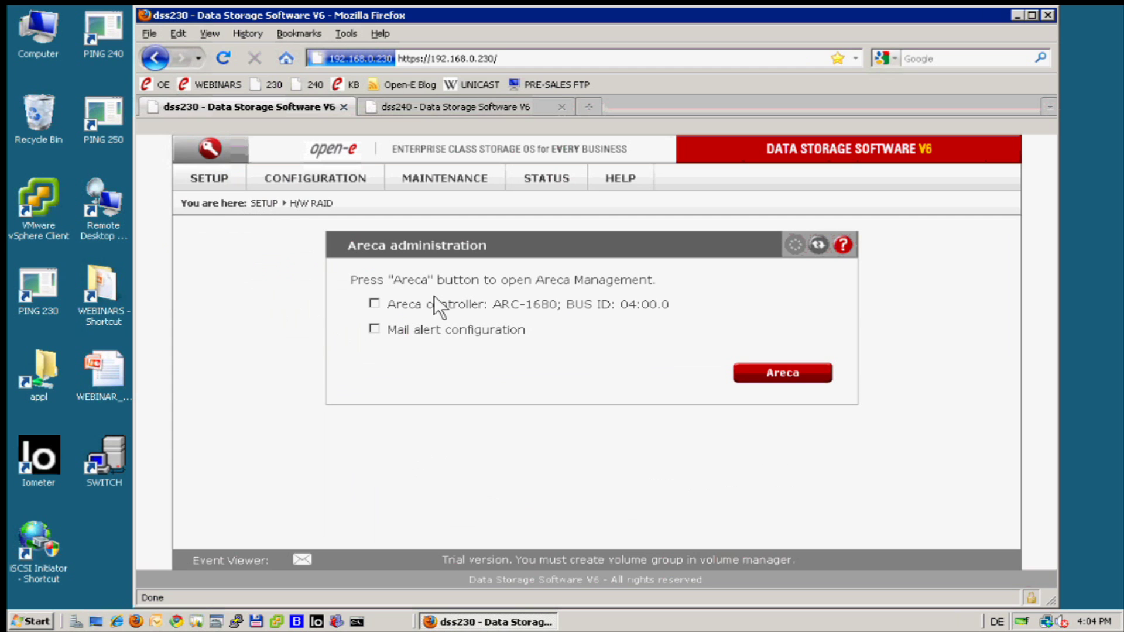
# Step: Sign in to the Areca console and view ARC-1680-VOL#000: 700 GB, RAID 5, 11 disks
pyautogui.click(373, 303)
pyautogui.click(758, 375)
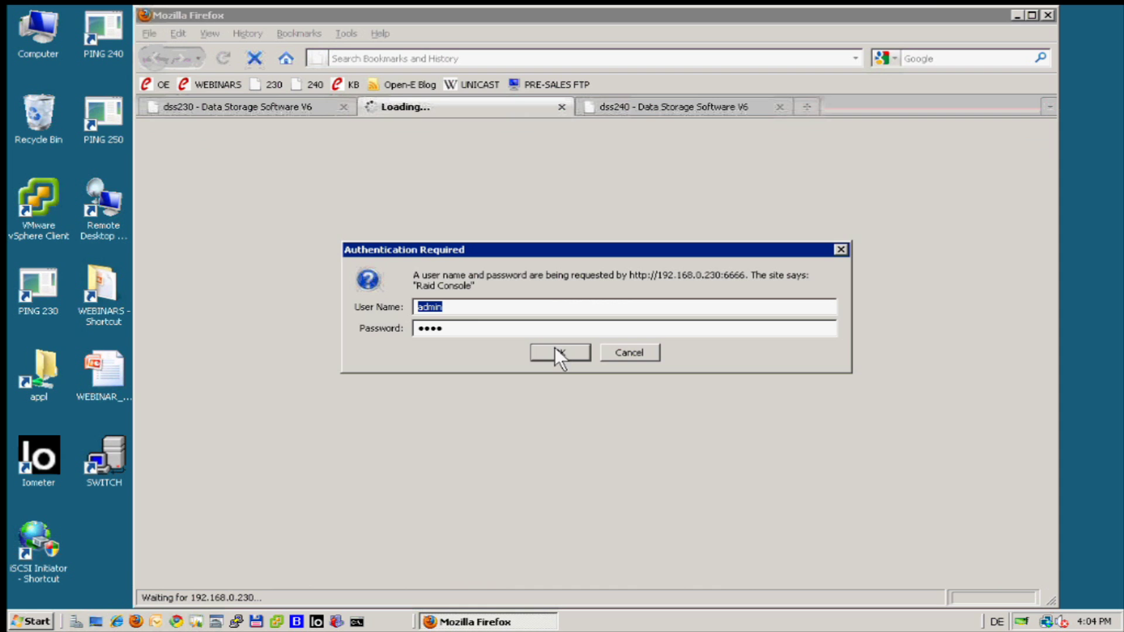
pyautogui.click(553, 349)
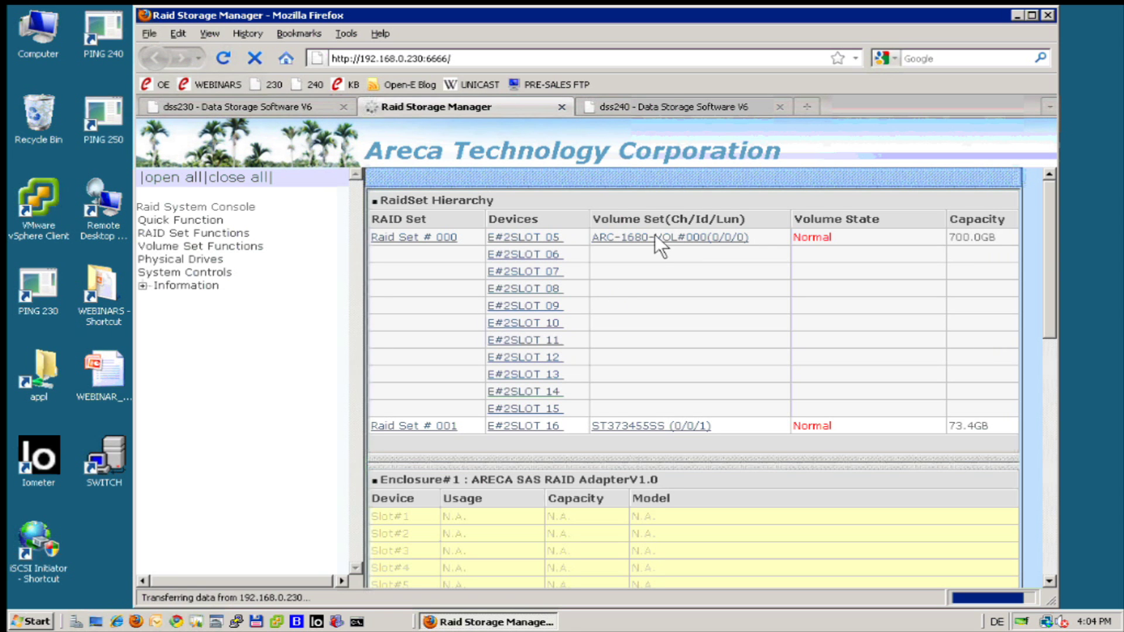
pyautogui.click(655, 236)
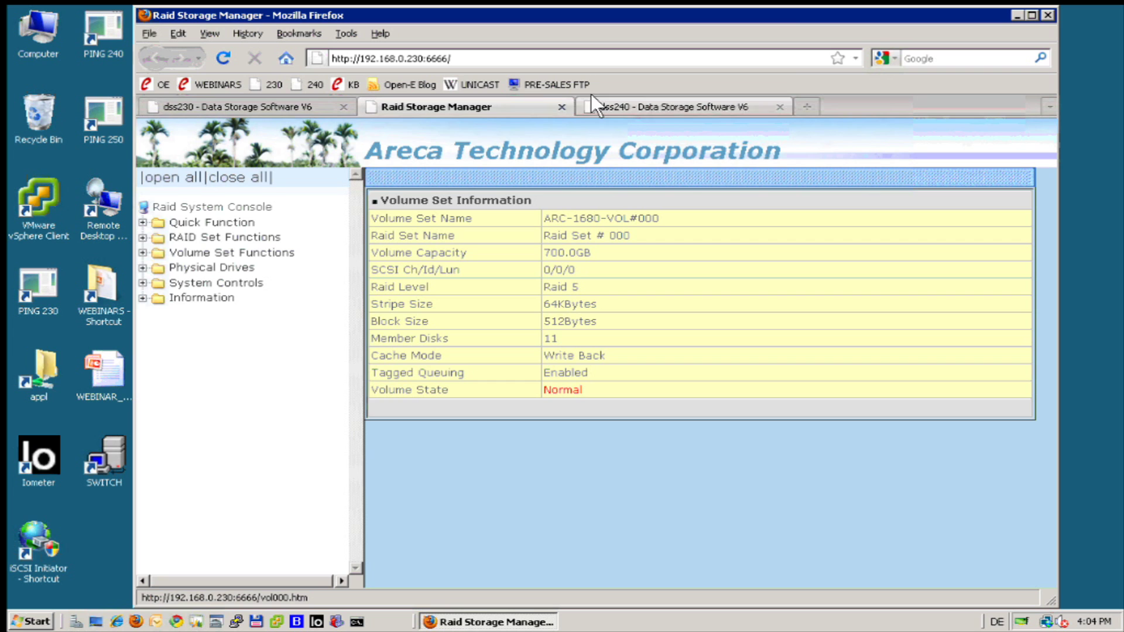
# Step: Close the Areca manager and log in to the dss240 server
pyautogui.click(560, 105)
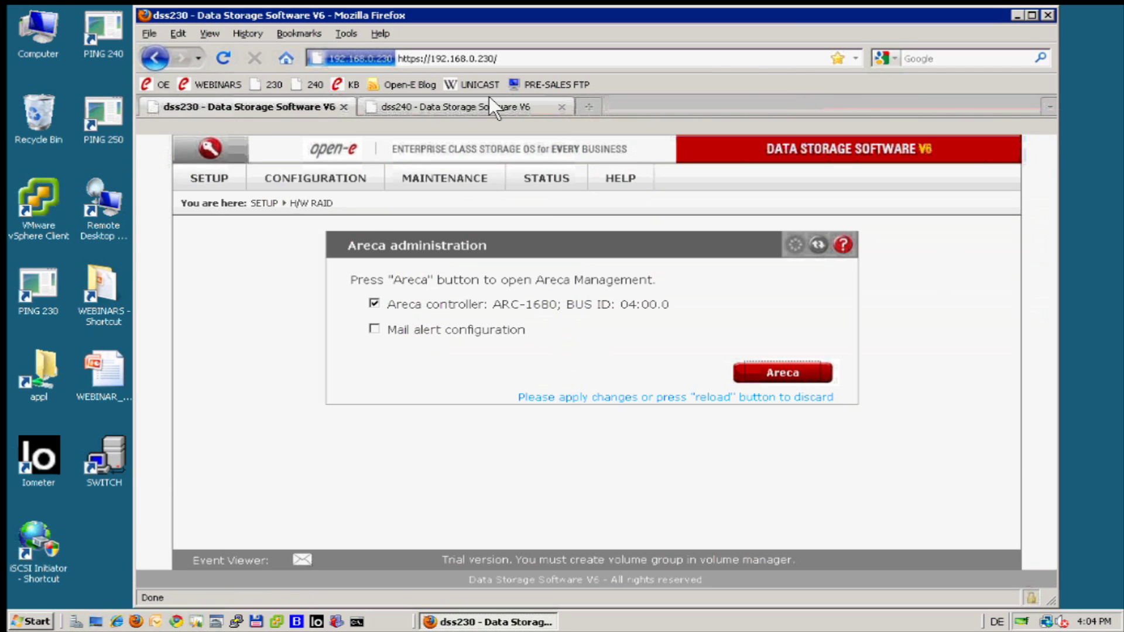
pyautogui.click(489, 101)
pyautogui.click(387, 463)
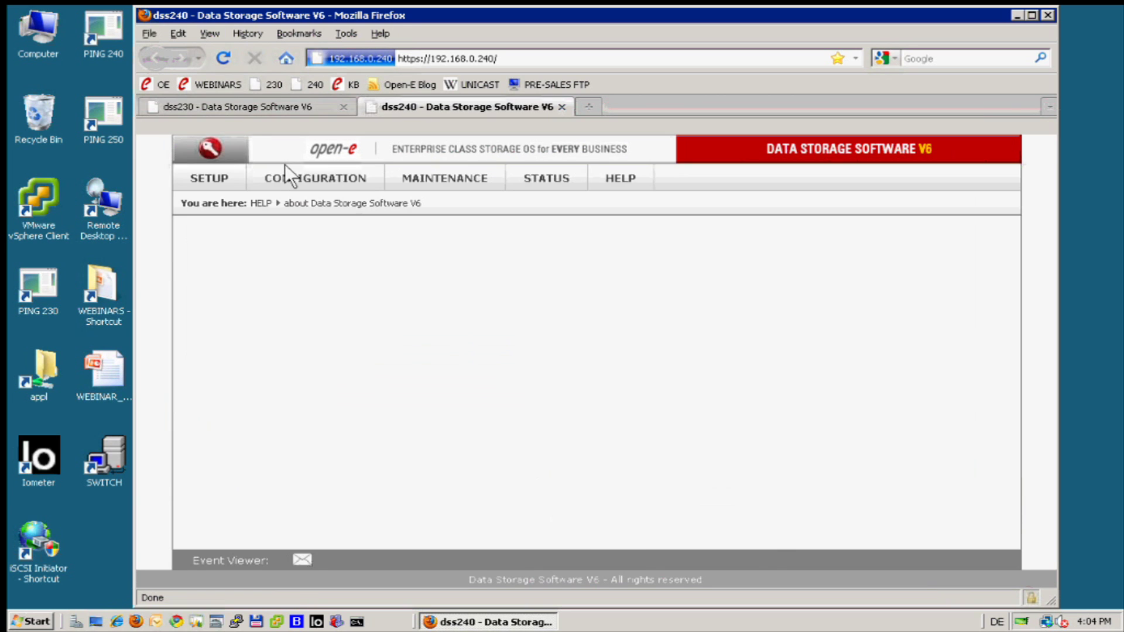
# Step: Inspect the MD0 unit under SETUP > S/W RAID, confirming it is a clean RAID1
pyautogui.moveTo(203, 173)
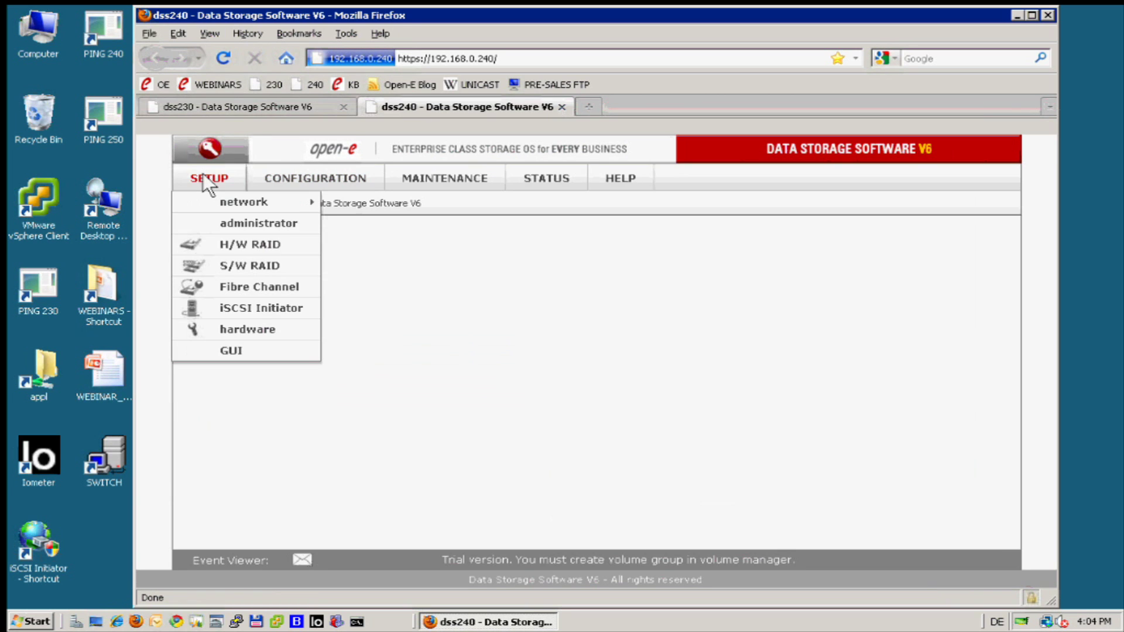
pyautogui.click(202, 263)
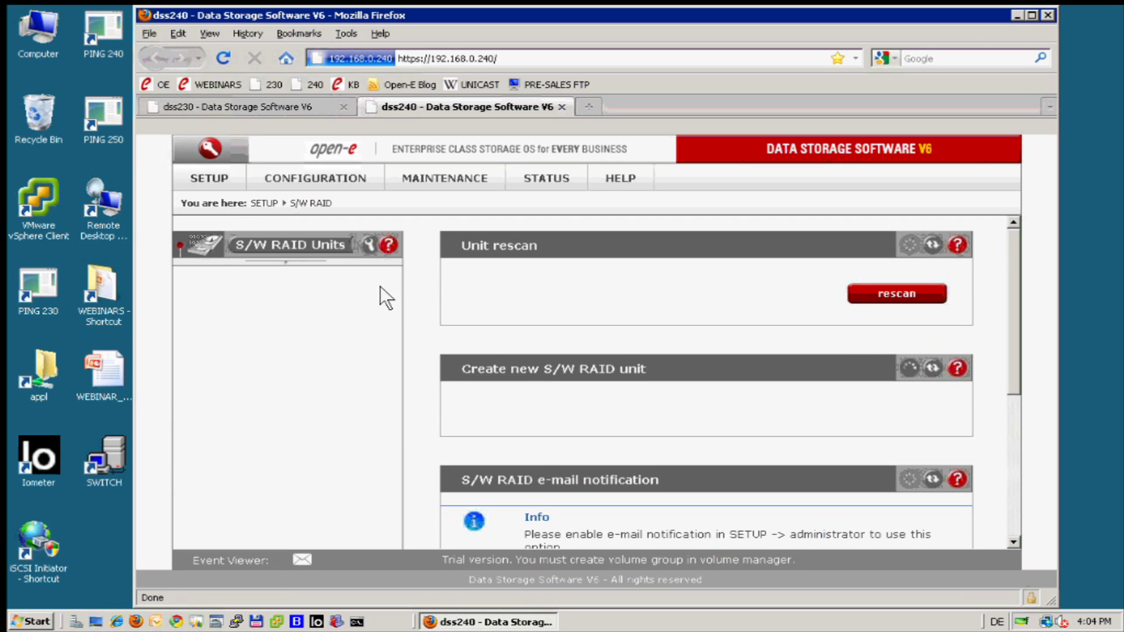
pyautogui.click(214, 270)
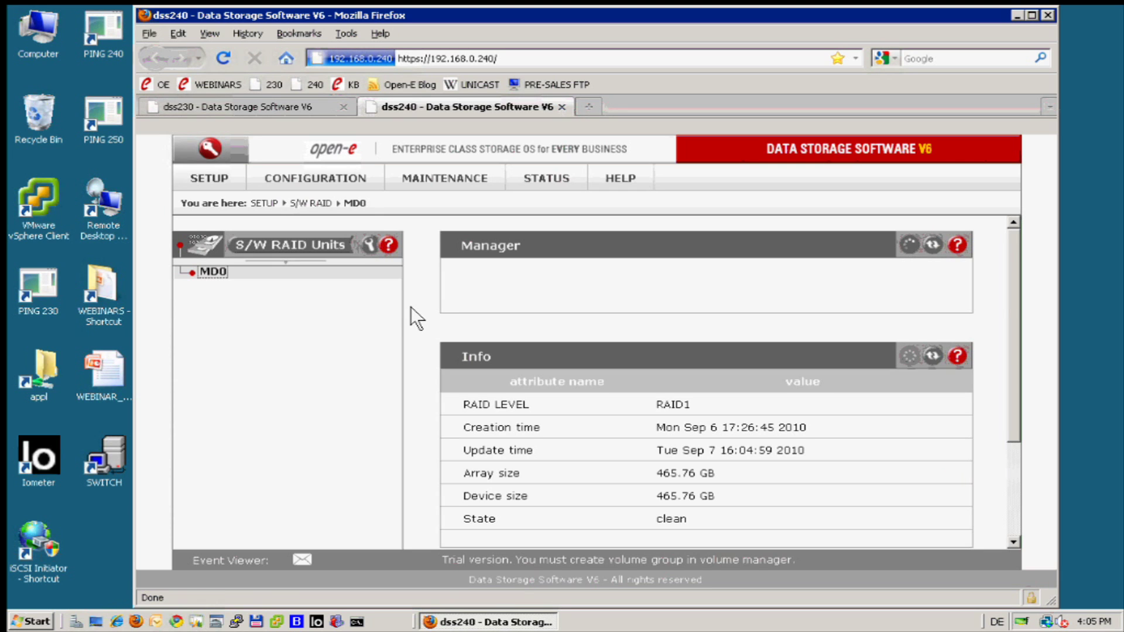
pyautogui.scroll(-1, 701, 387)
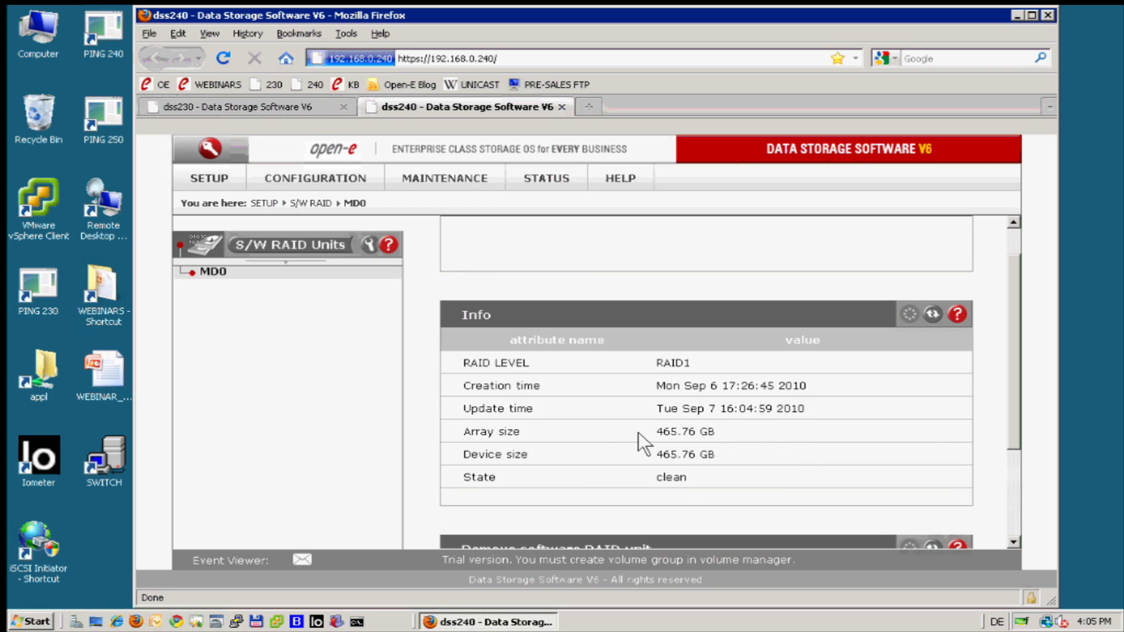
pyautogui.scroll(2, 584, 417)
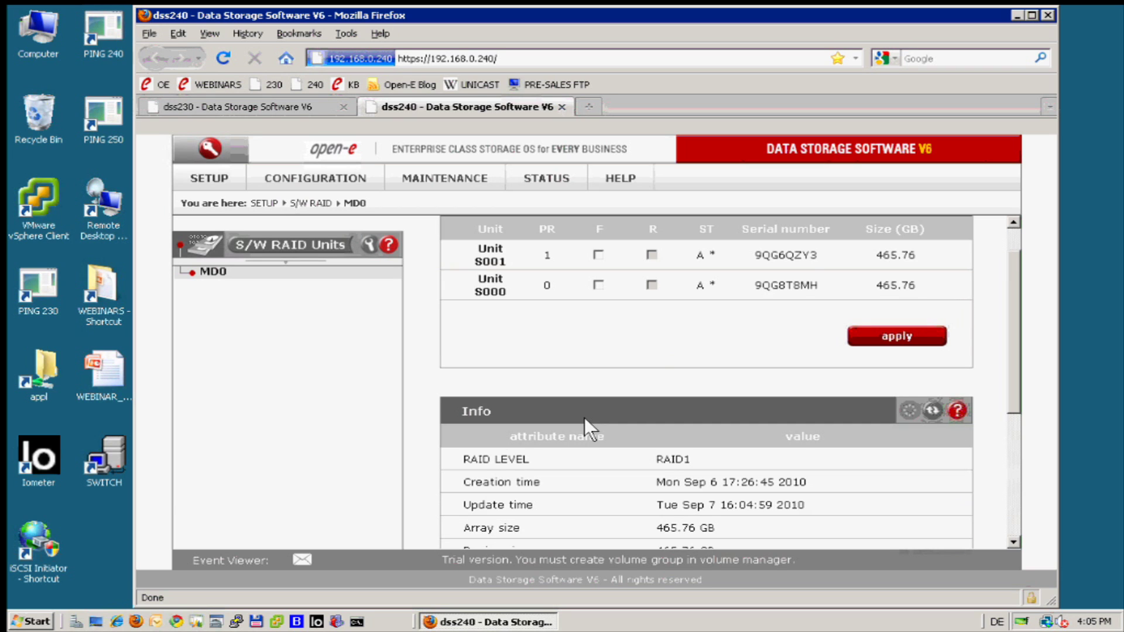
pyautogui.scroll(-1, 584, 417)
pyautogui.scroll(-1, 585, 404)
pyautogui.scroll(3, 433, 314)
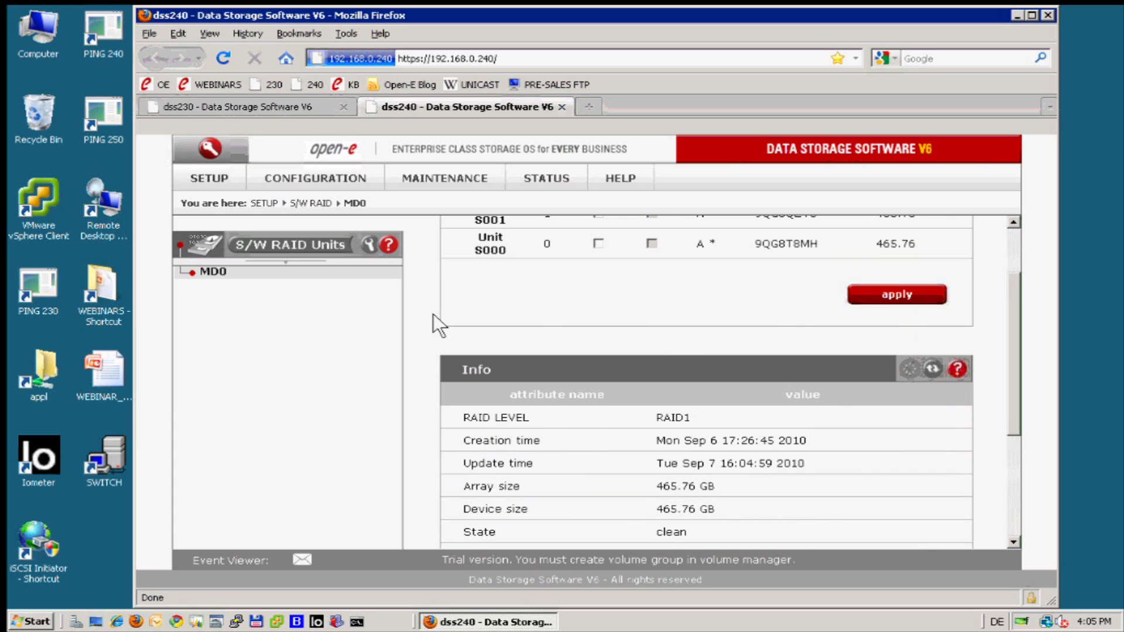
# Step: On dss230, create volume group vg00 on Unit S000 (651.92 GB), accepting the erase warning
pyautogui.click(269, 100)
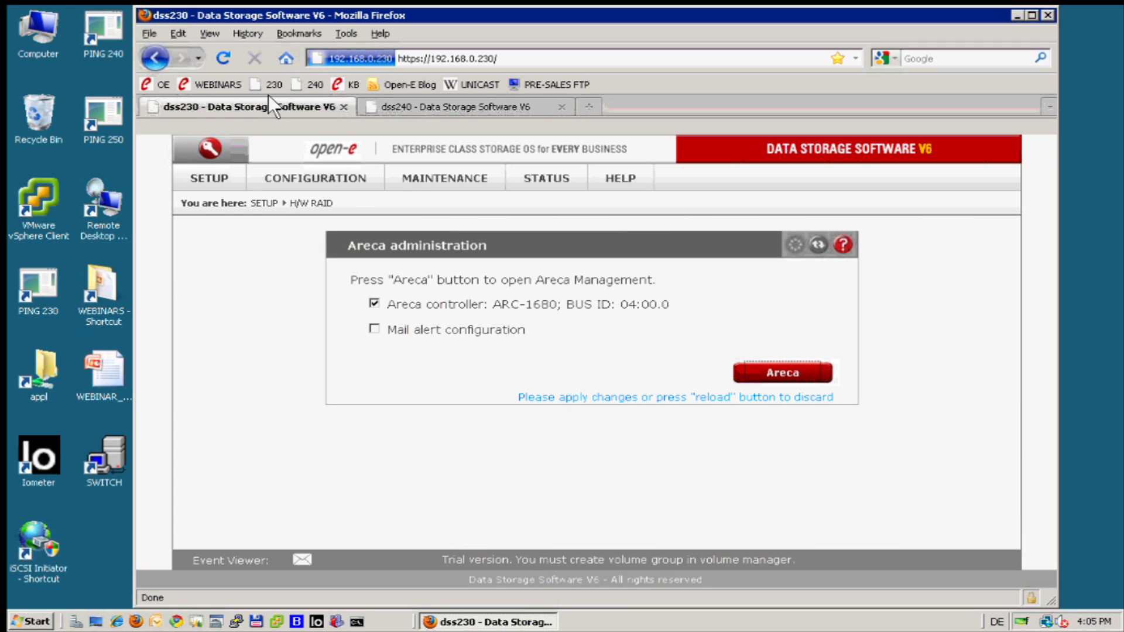
pyautogui.click(186, 169)
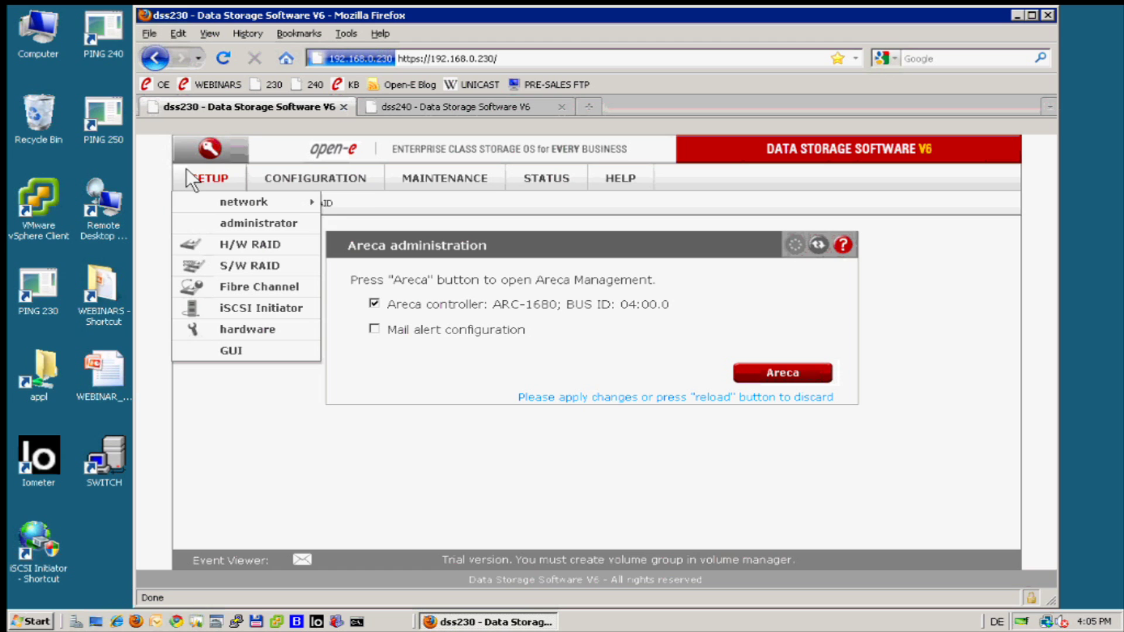
pyautogui.moveTo(228, 200)
pyautogui.click(304, 176)
pyautogui.moveTo(351, 202)
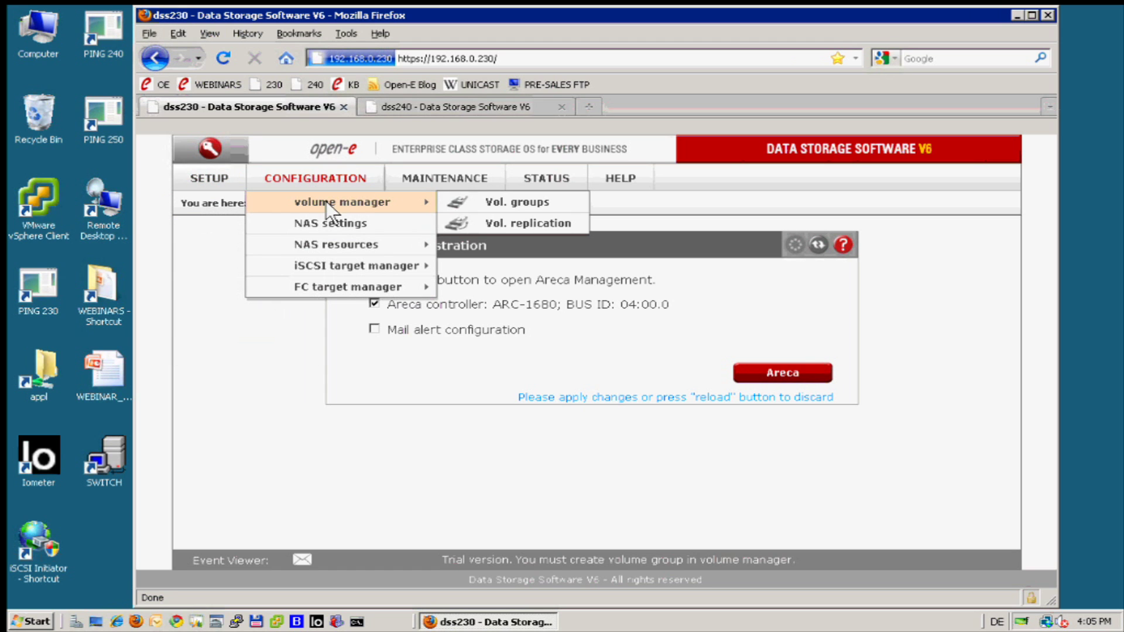
pyautogui.click(477, 199)
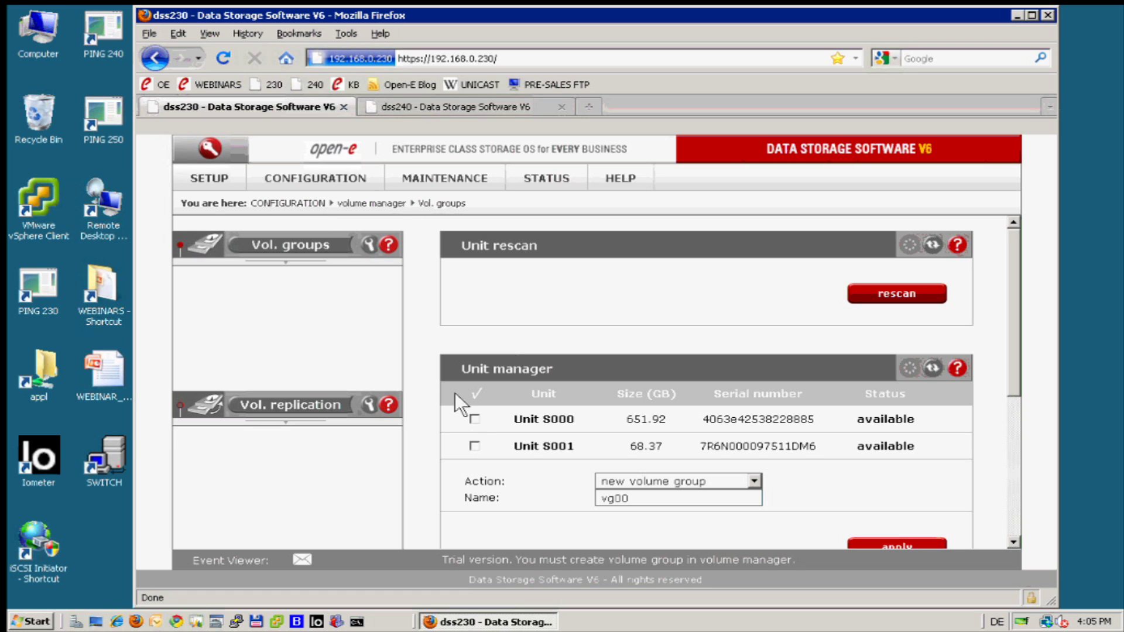
pyautogui.click(470, 419)
pyautogui.click(868, 546)
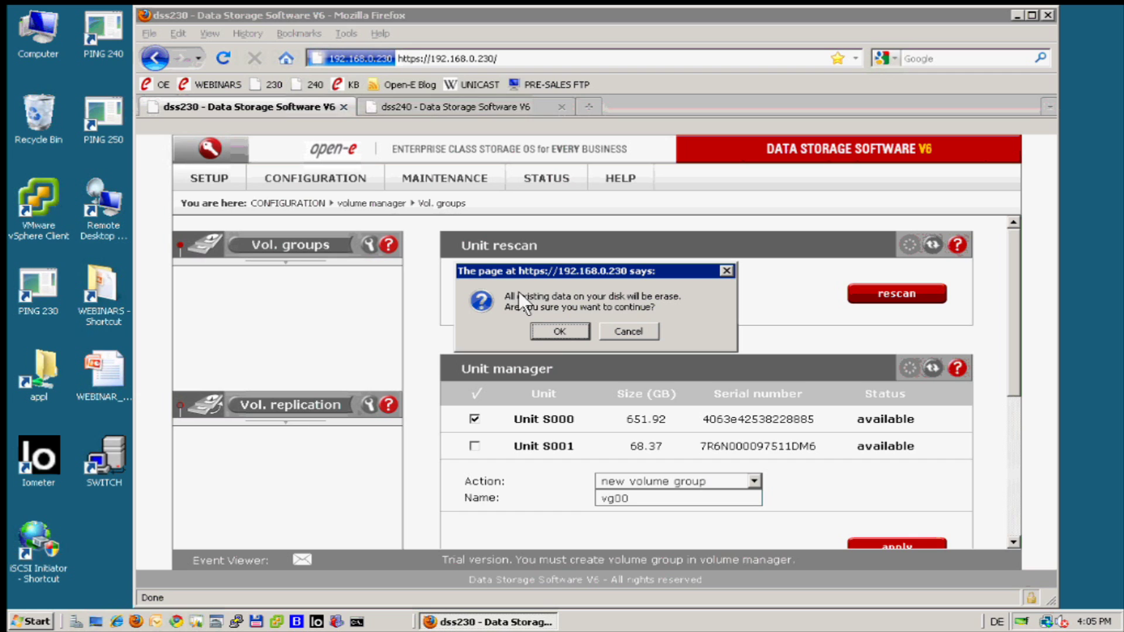
pyautogui.press('Return')
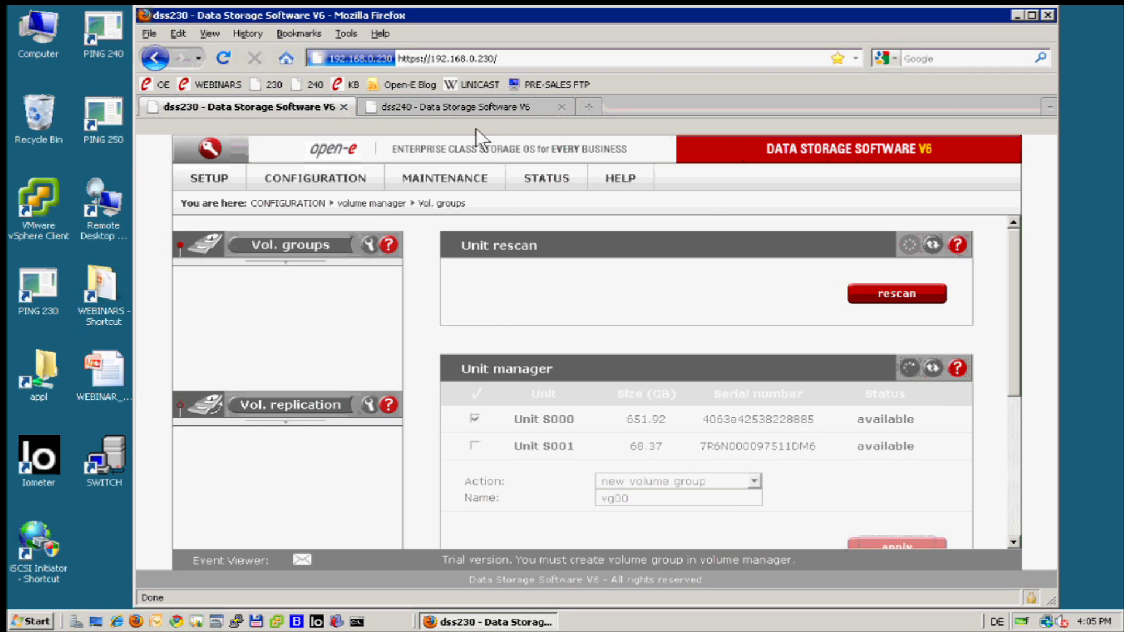
# Step: On dss240, create volume group vg00 on Unit MD0 (465.76 GB), accepting the erase warning
pyautogui.click(460, 104)
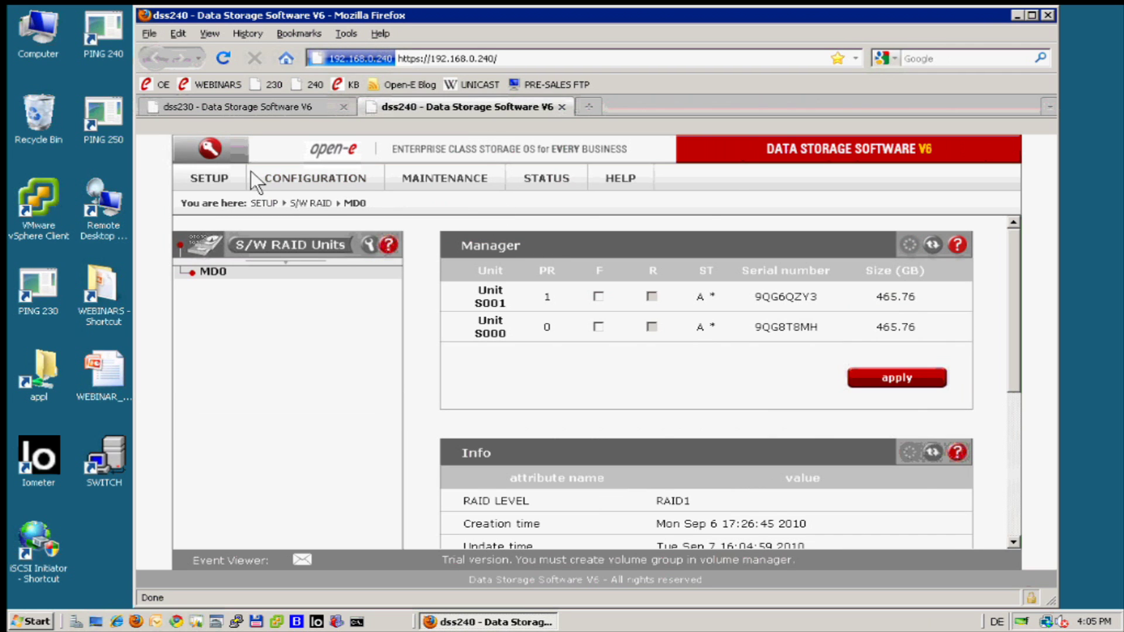
pyautogui.click(269, 175)
pyautogui.moveTo(333, 199)
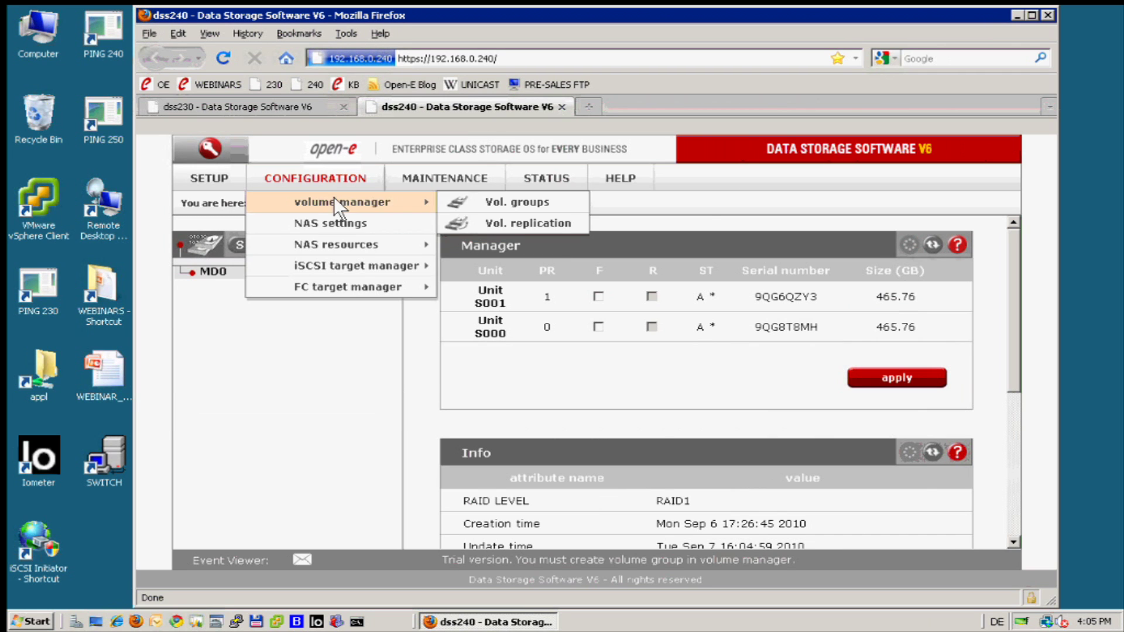
pyautogui.click(475, 202)
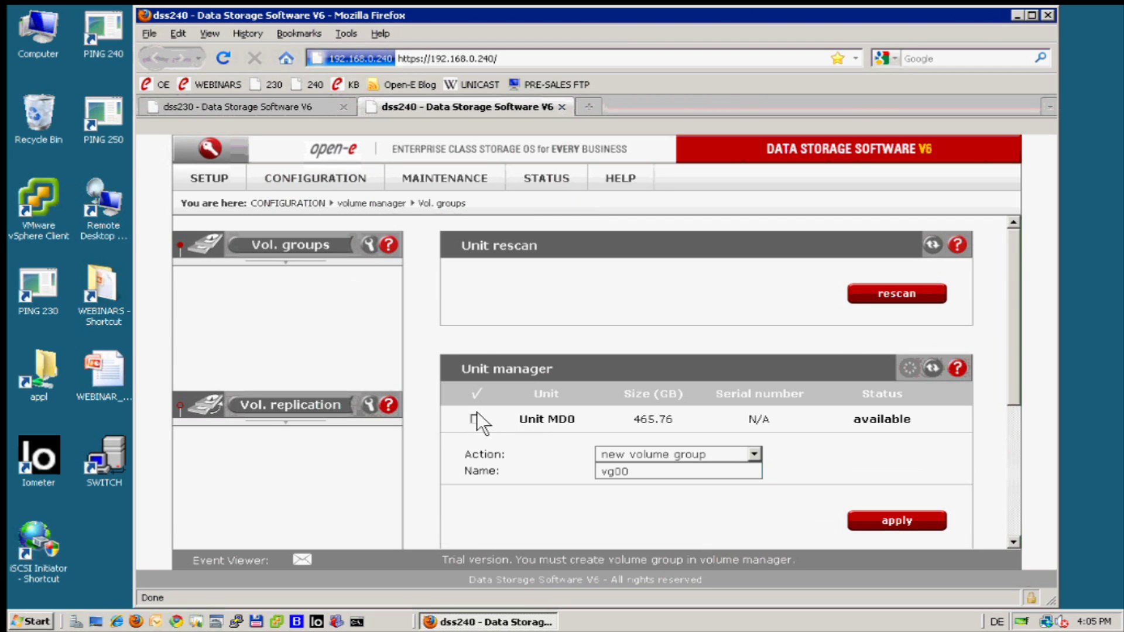
pyautogui.click(475, 419)
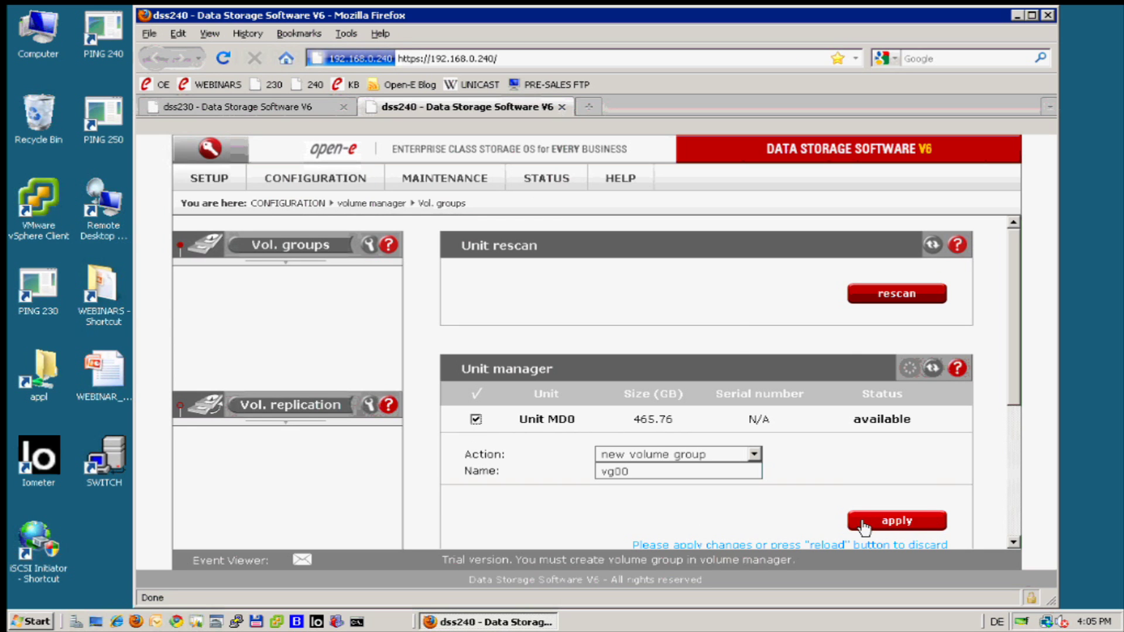
pyautogui.click(897, 520)
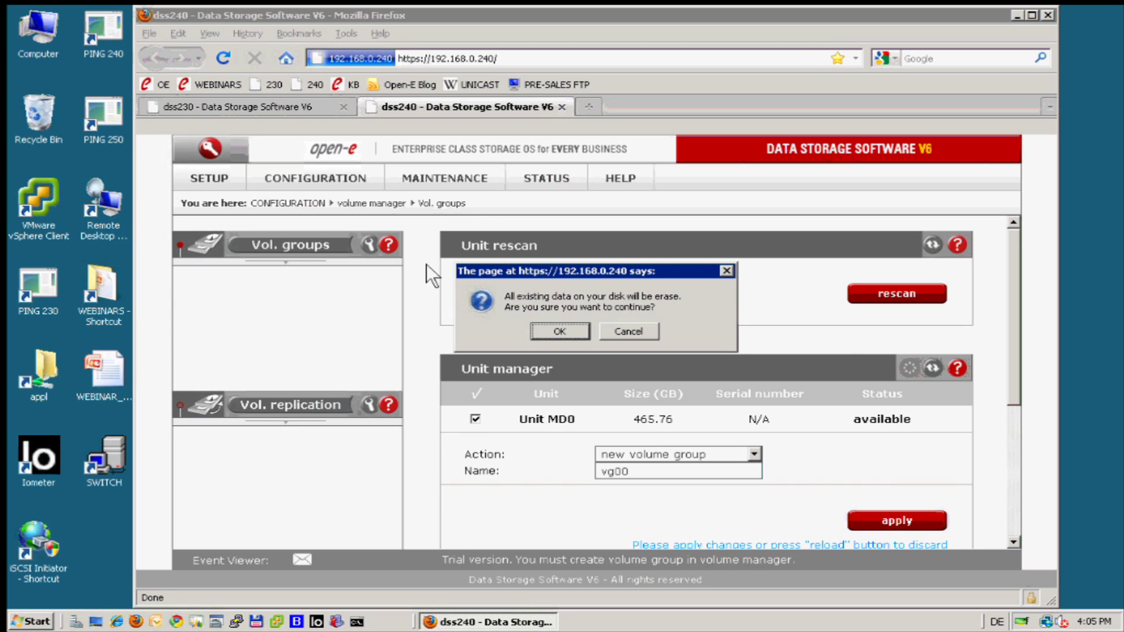
pyautogui.click(555, 329)
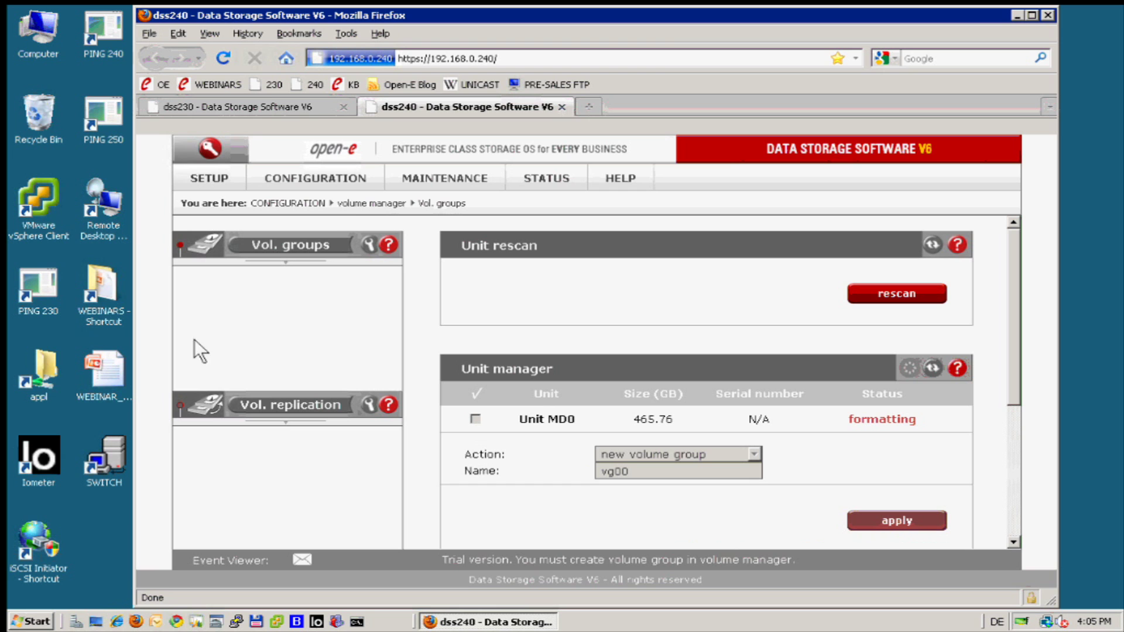
# Step: Browse WEBINARS > iSCSI FAILOVER with Unicast and open the Configuration_Chart_UNICAST presentation
pyautogui.doubleClick(103, 293)
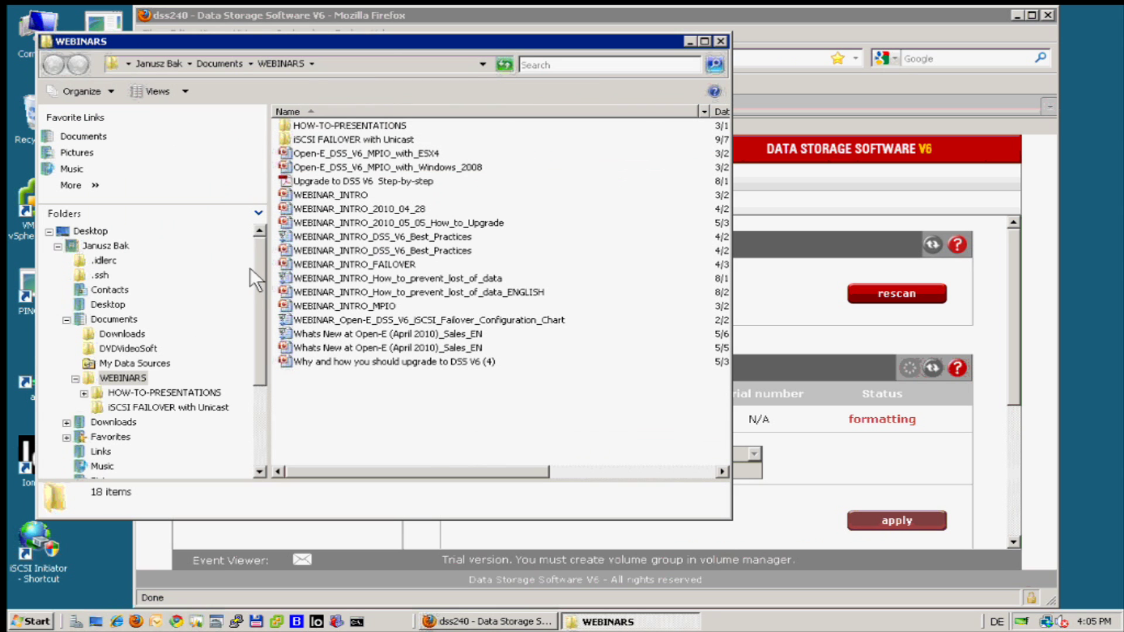
pyautogui.doubleClick(370, 126)
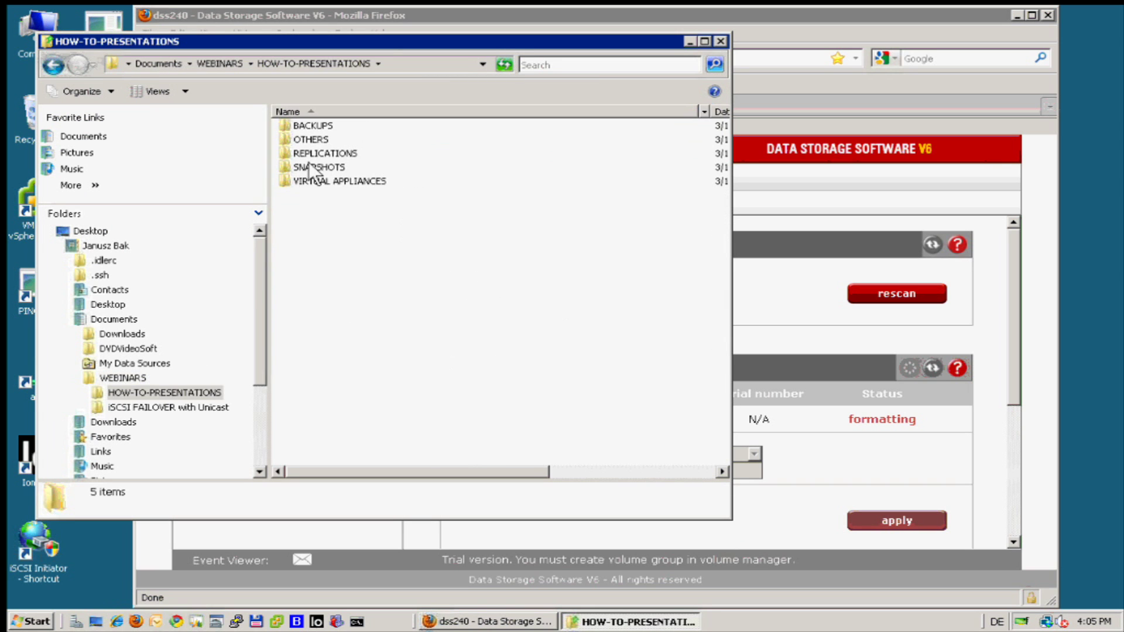
pyautogui.click(48, 61)
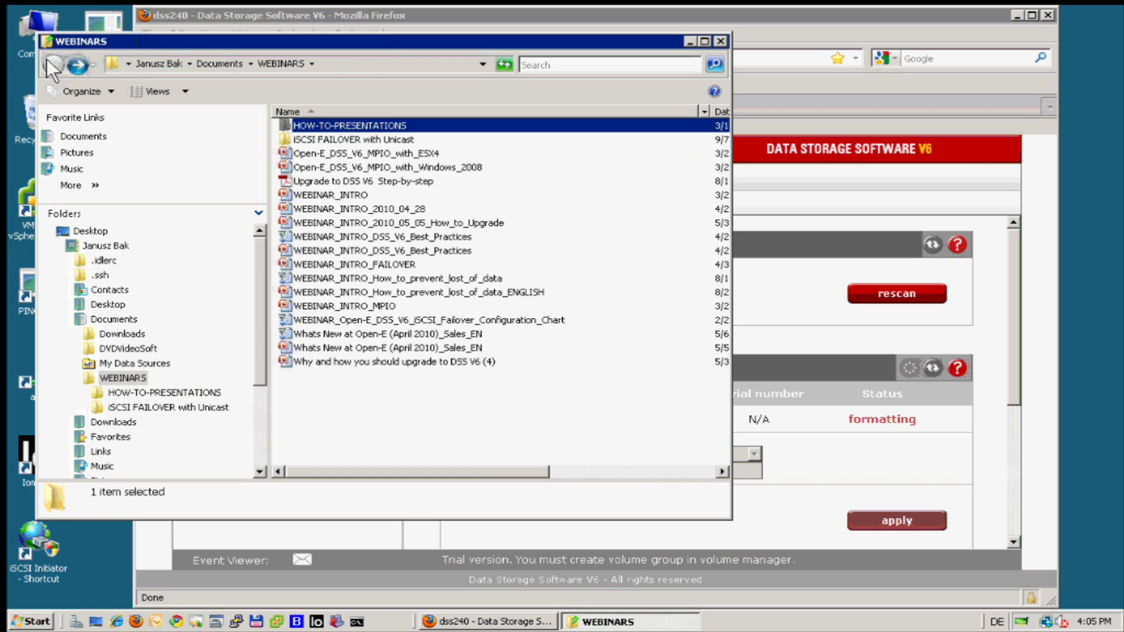
pyautogui.doubleClick(325, 140)
pyautogui.doubleClick(436, 134)
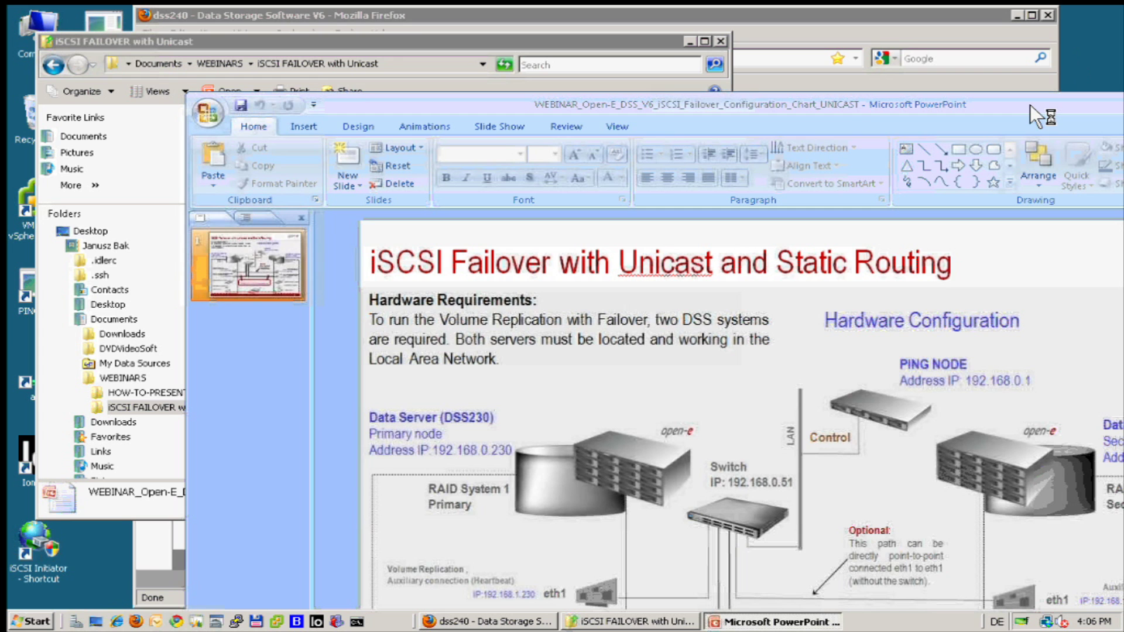
# Step: Move and maximize the iSCSI Failover with Unicast and Static Routing chart window
pyautogui.moveTo(1030, 105); pyautogui.dragTo(631, 93)
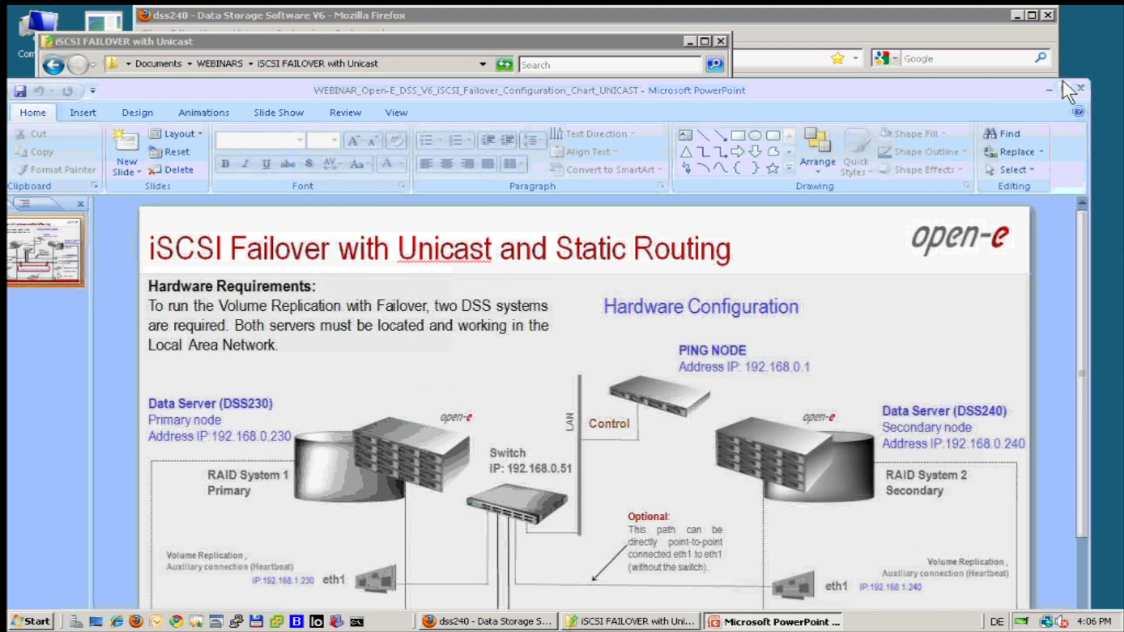
pyautogui.click(1062, 84)
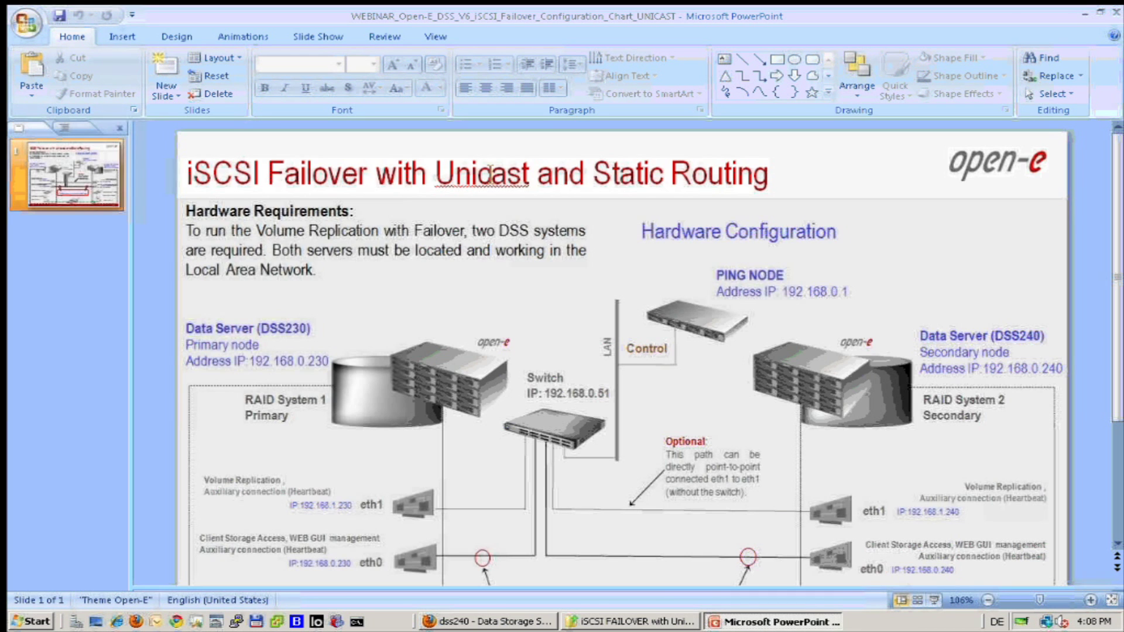
pyautogui.hotkey('alt', 'Tab')
pyautogui.doubleClick(389, 125)
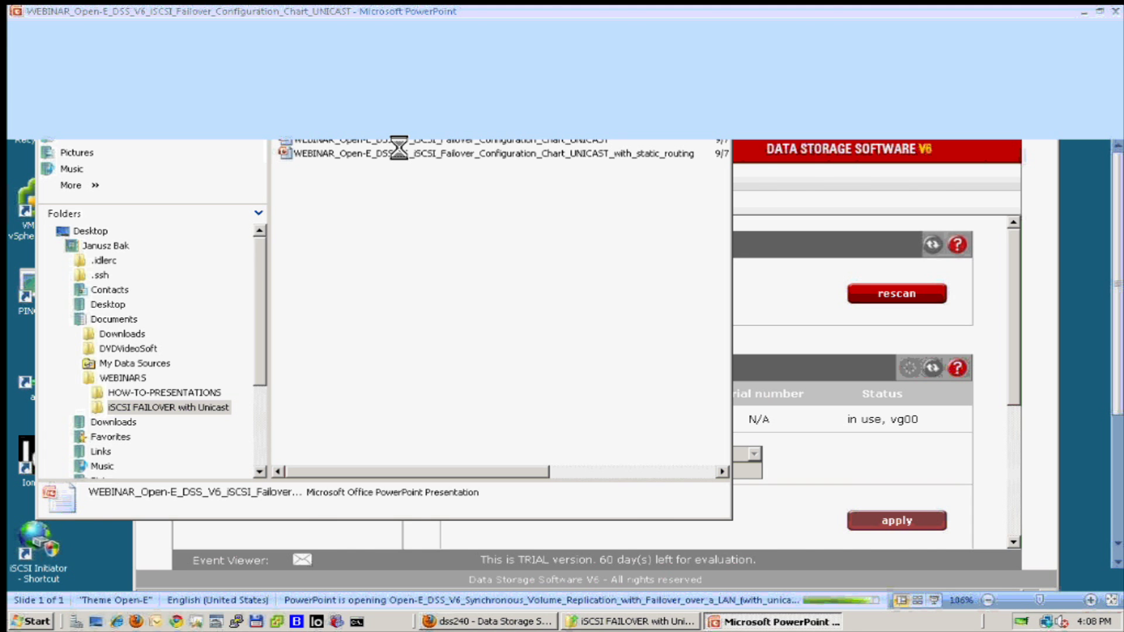
pyautogui.scroll(-2, 346, 288)
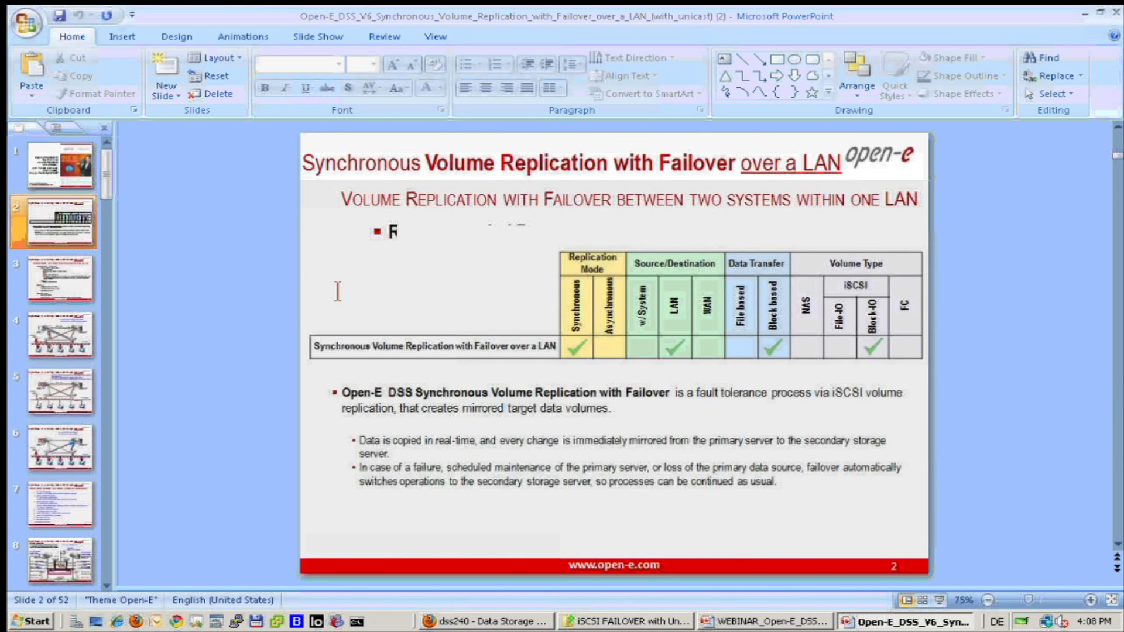
pyautogui.scroll(-3, 333, 288)
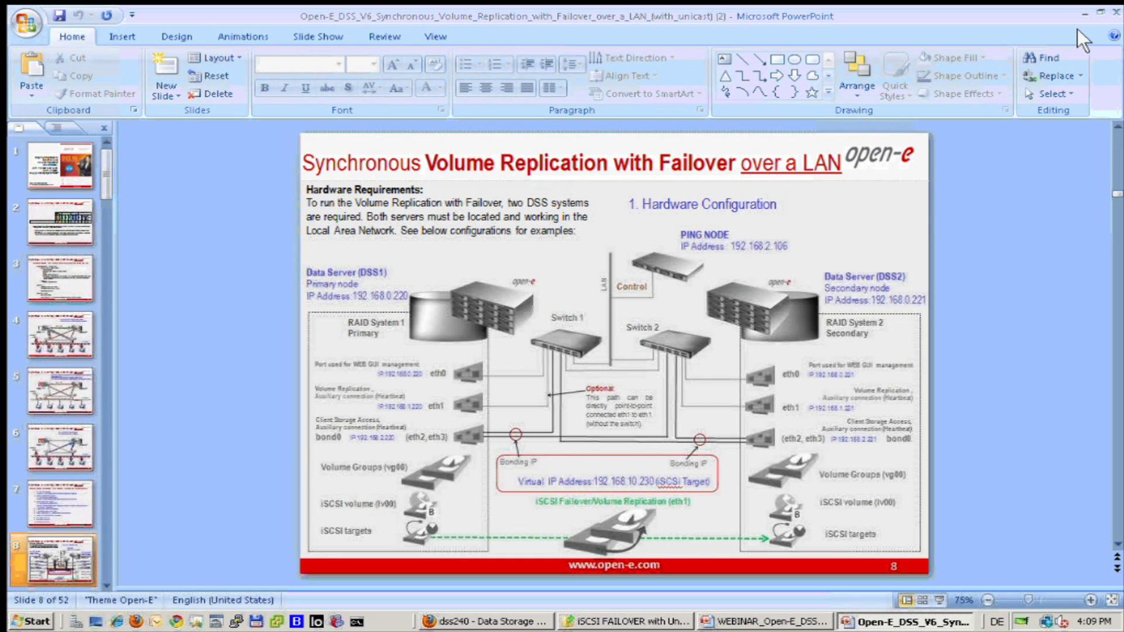
pyautogui.click(1116, 12)
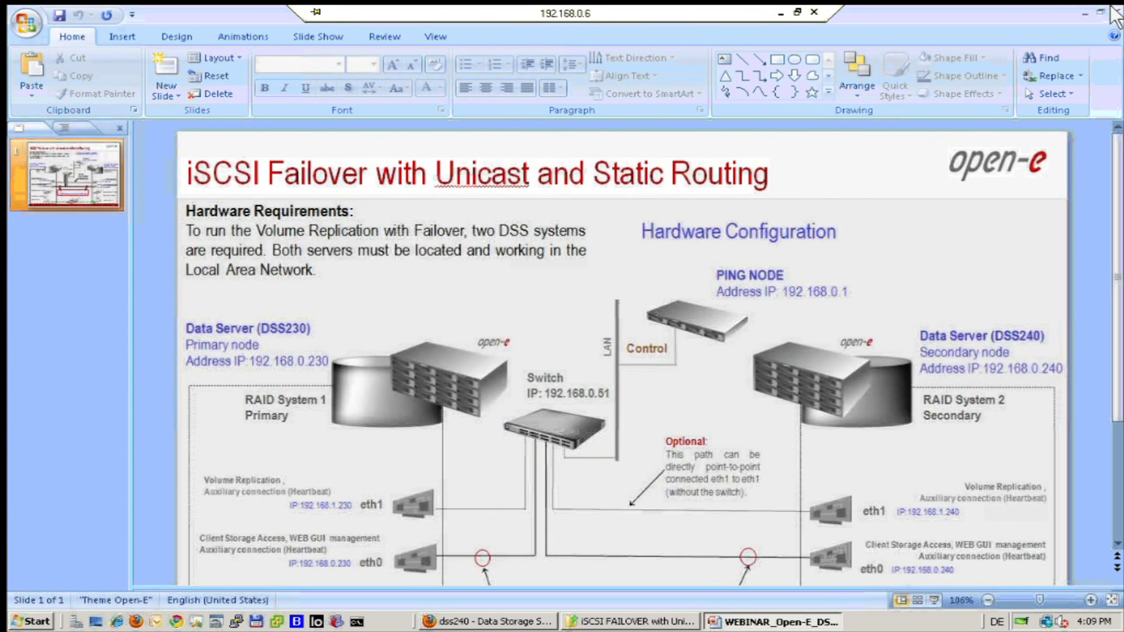
# Step: Close PowerPoint and reopen the WEBINAR_..._Configuration_Chart_UNICAST presentation
pyautogui.click(1115, 12)
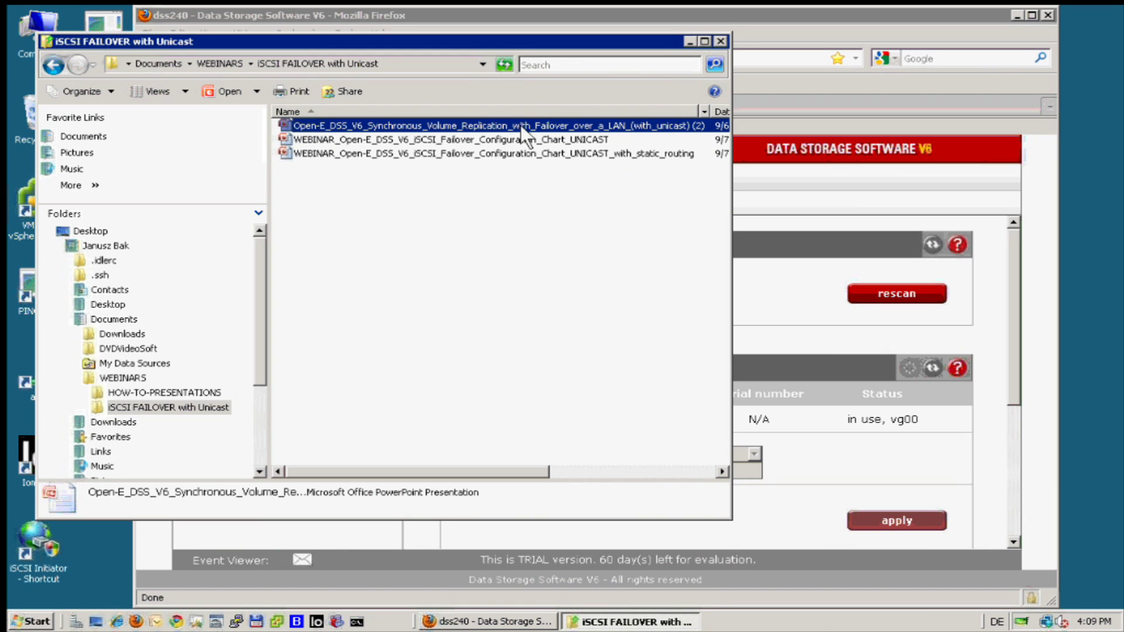
pyautogui.click(510, 139)
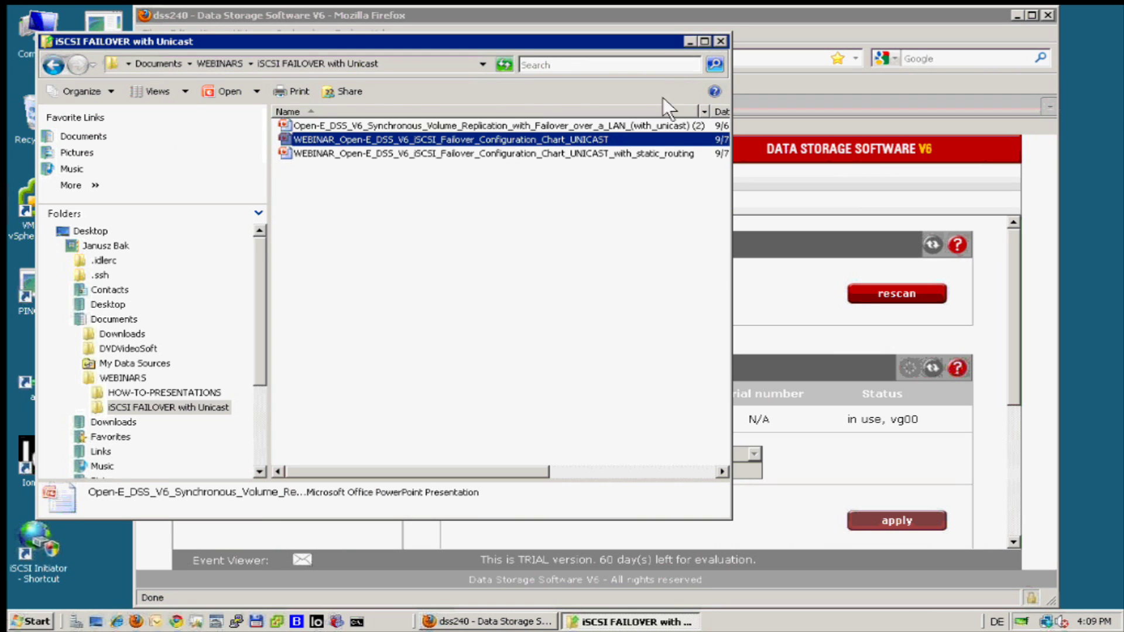
pyautogui.doubleClick(480, 138)
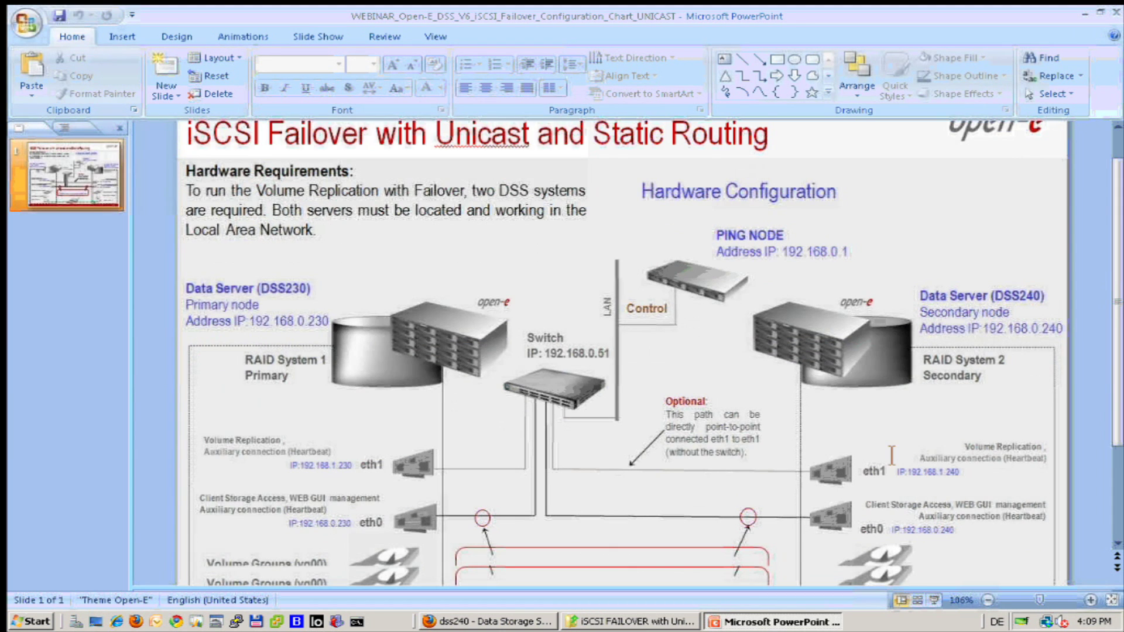
# Step: Bring Firefox's dss240 Vol. groups page, now listing vg00 on Unit MD0, to the front
pyautogui.scroll(-1, 620, 351)
pyautogui.hotkey('alt', 'Tab')
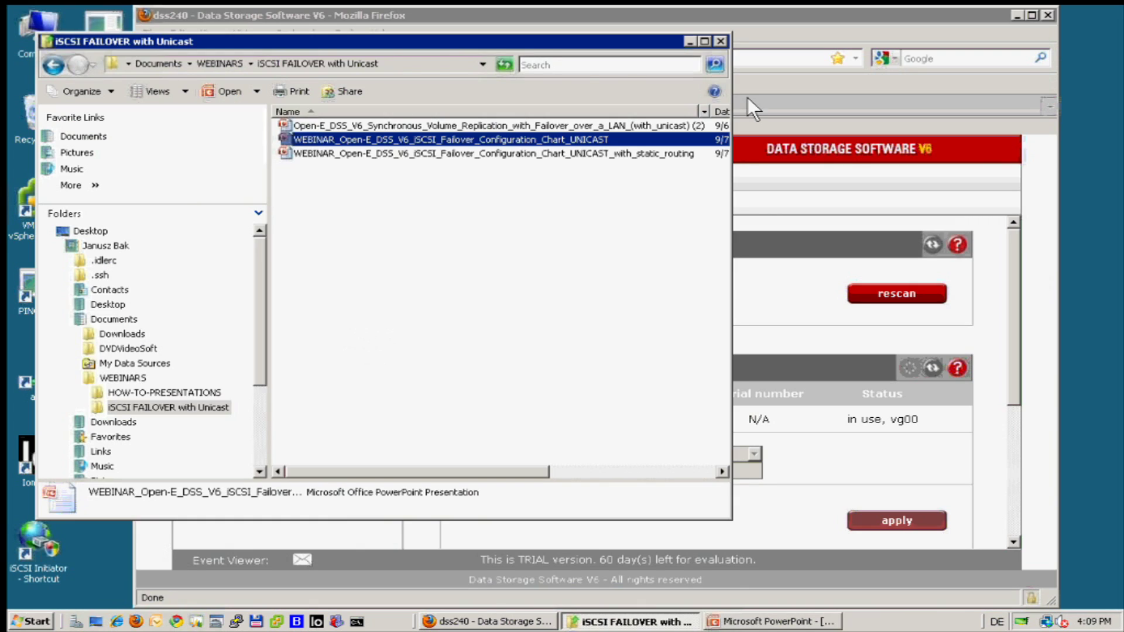
pyautogui.click(747, 97)
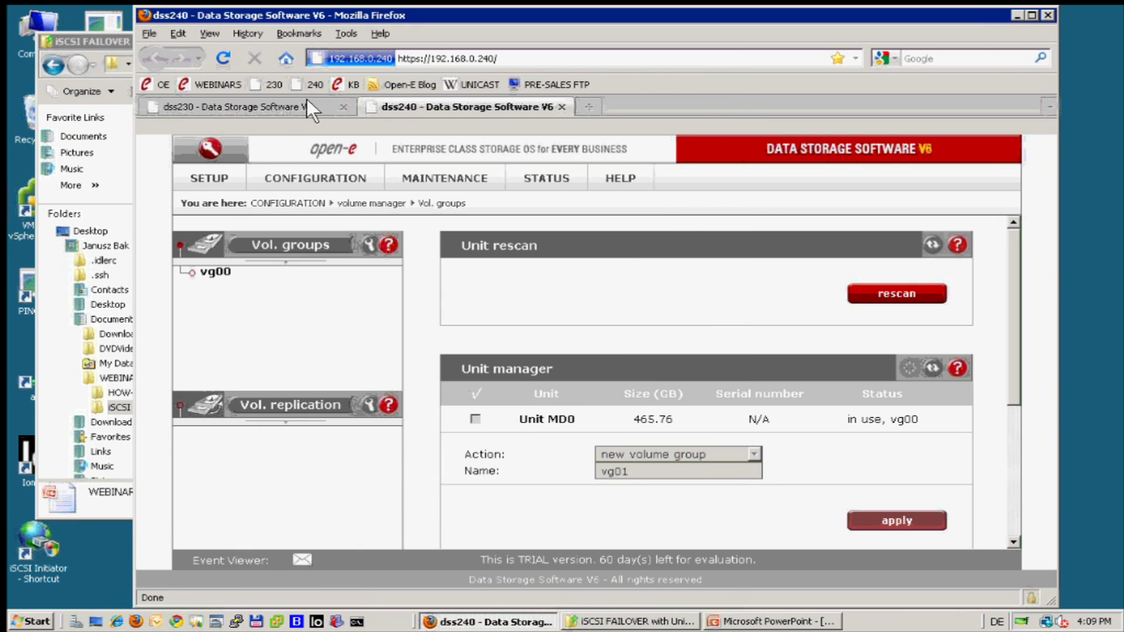
# Step: On dss230, start a new iSCSI volume in vg00 with Use volume replication ticked
pyautogui.click(226, 99)
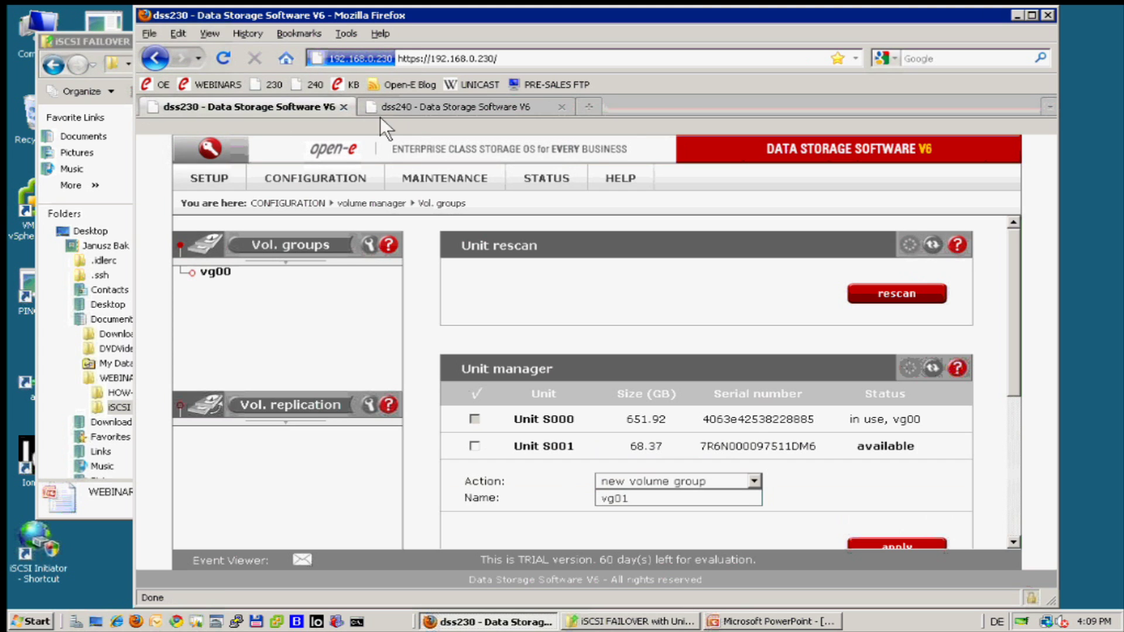
pyautogui.click(412, 107)
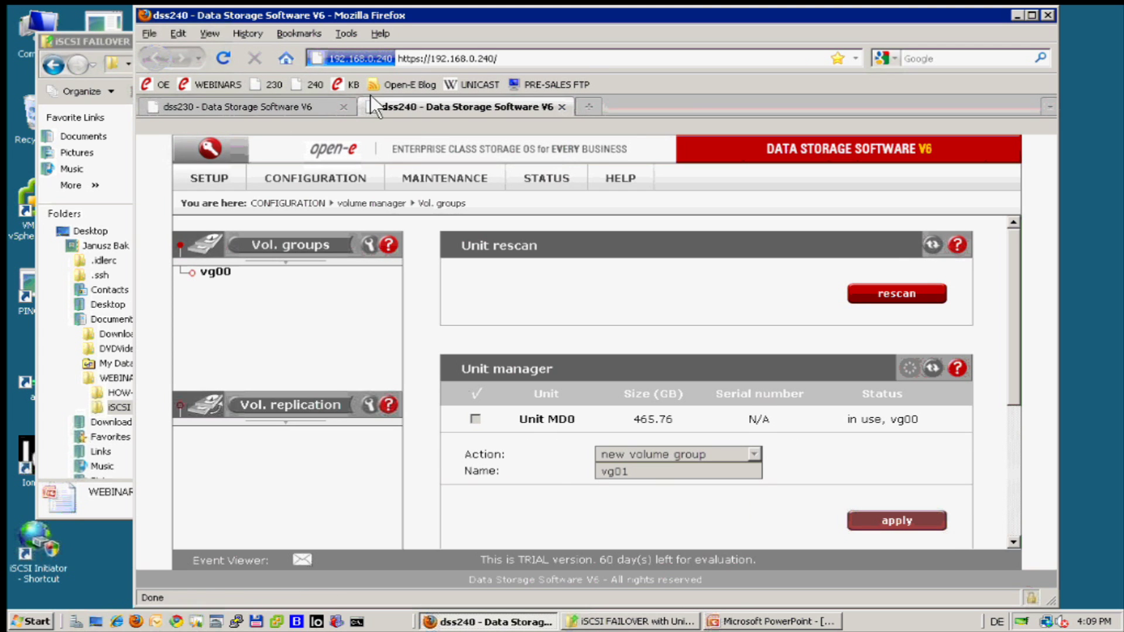
pyautogui.click(288, 103)
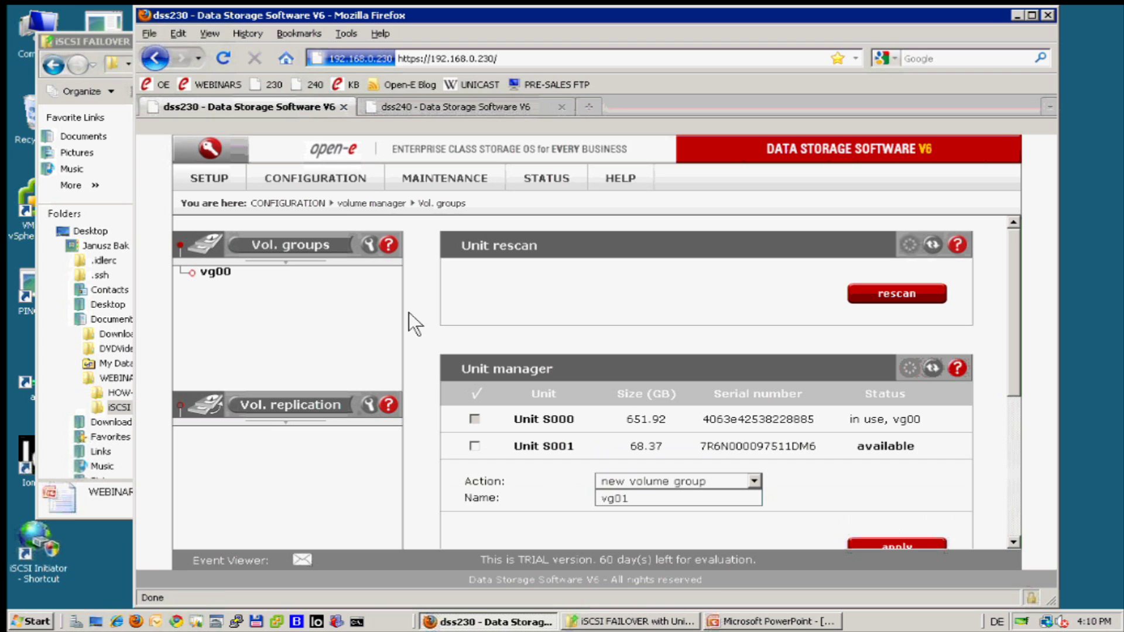
pyautogui.click(216, 272)
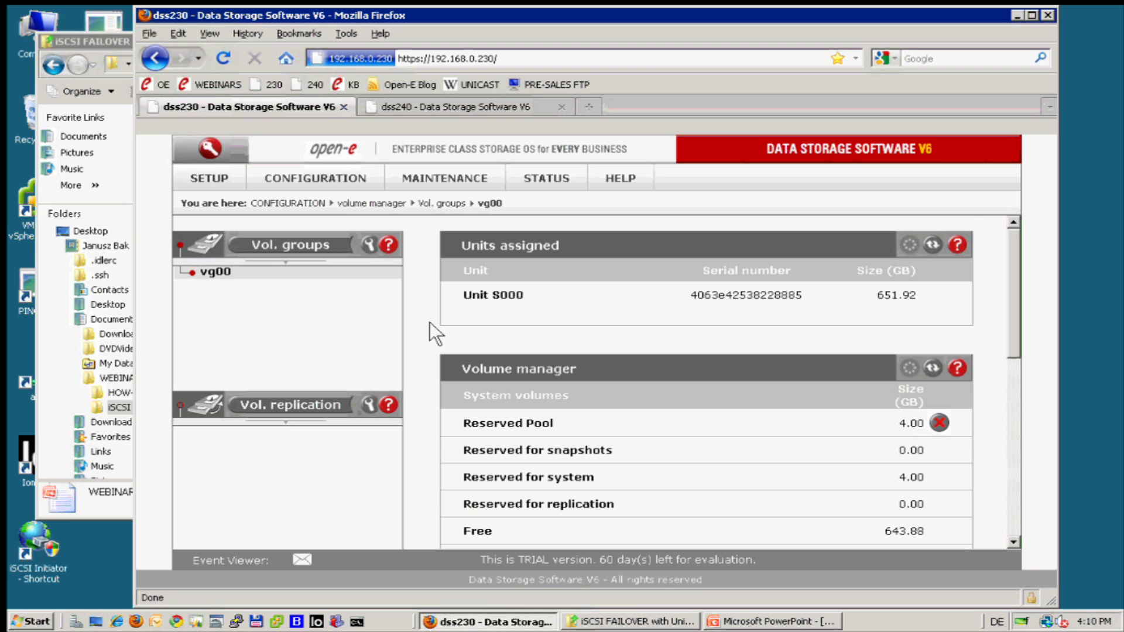
pyautogui.scroll(-1, 422, 325)
pyautogui.scroll(-5, 423, 324)
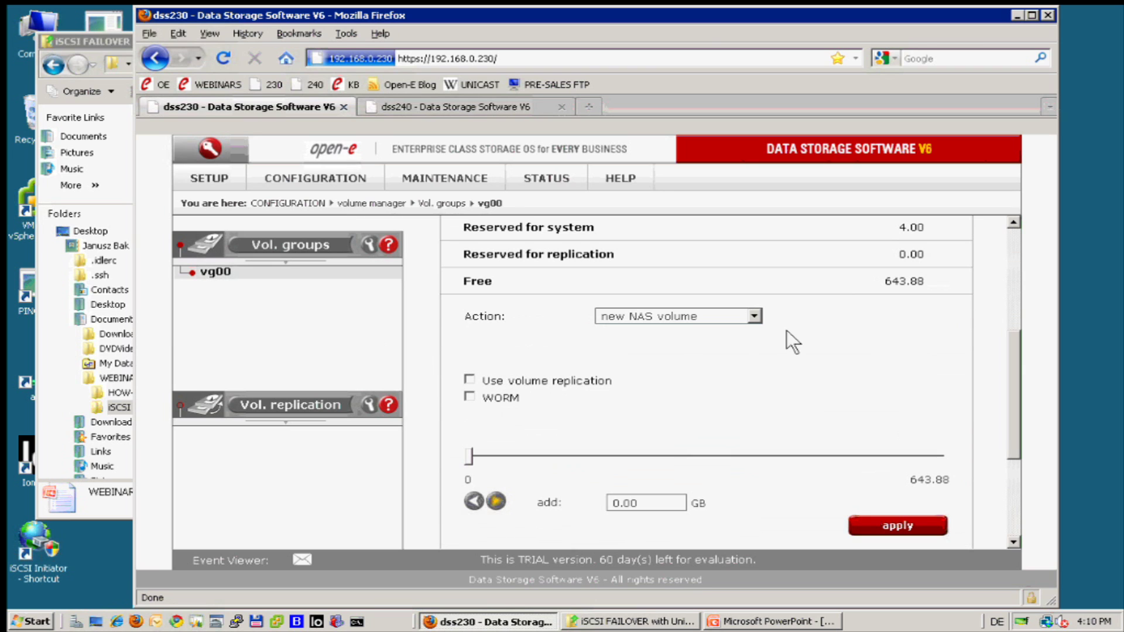
pyautogui.click(750, 312)
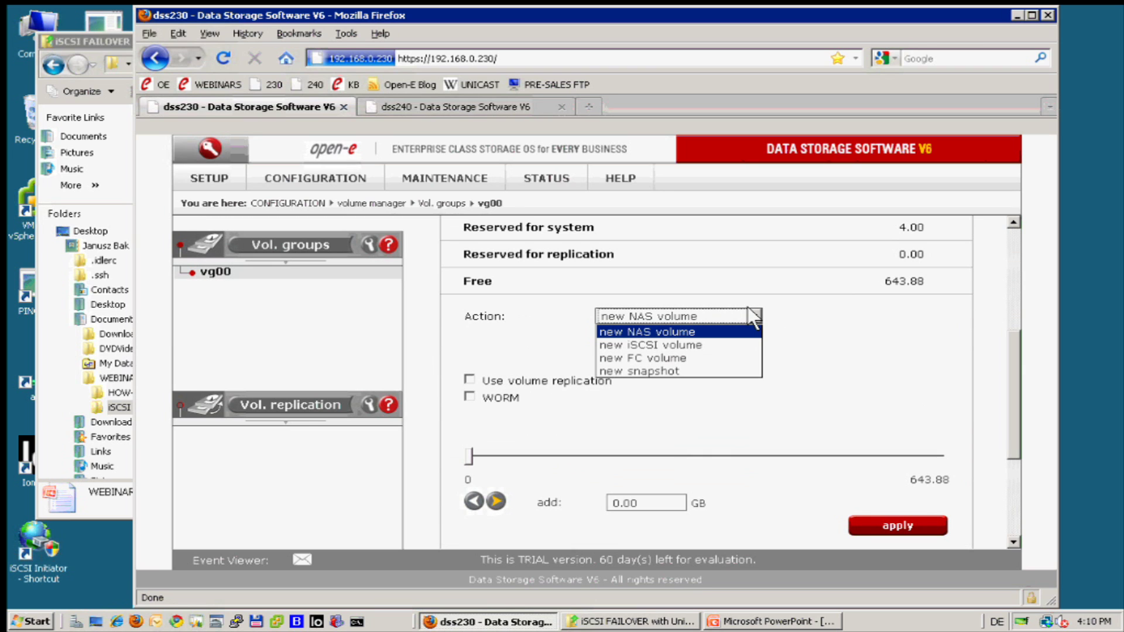
pyautogui.click(632, 337)
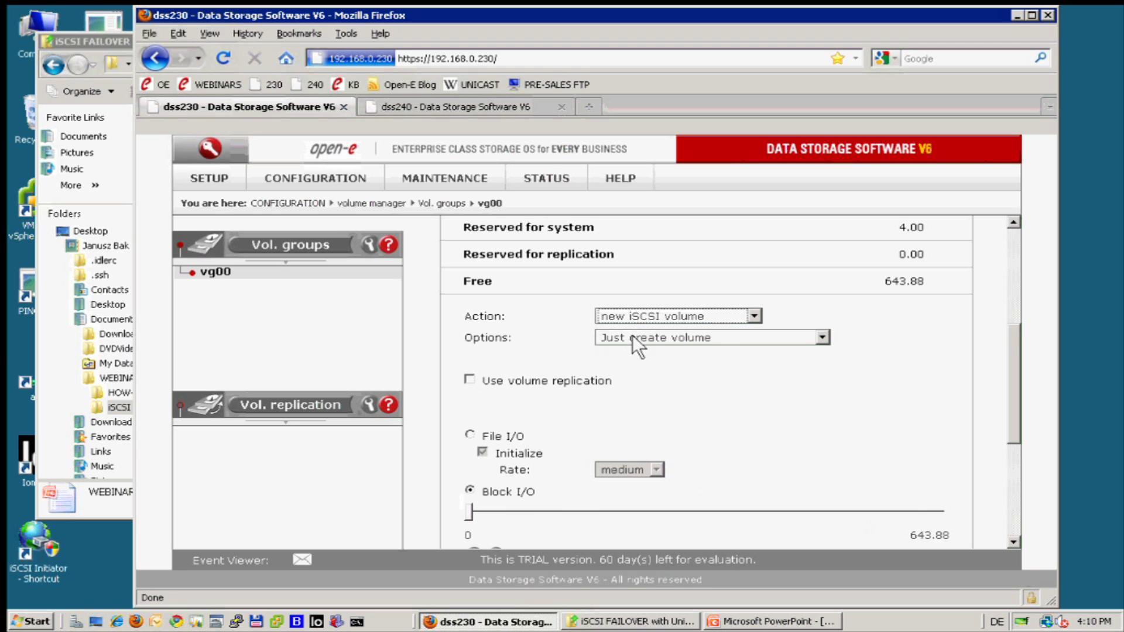
pyautogui.click(470, 380)
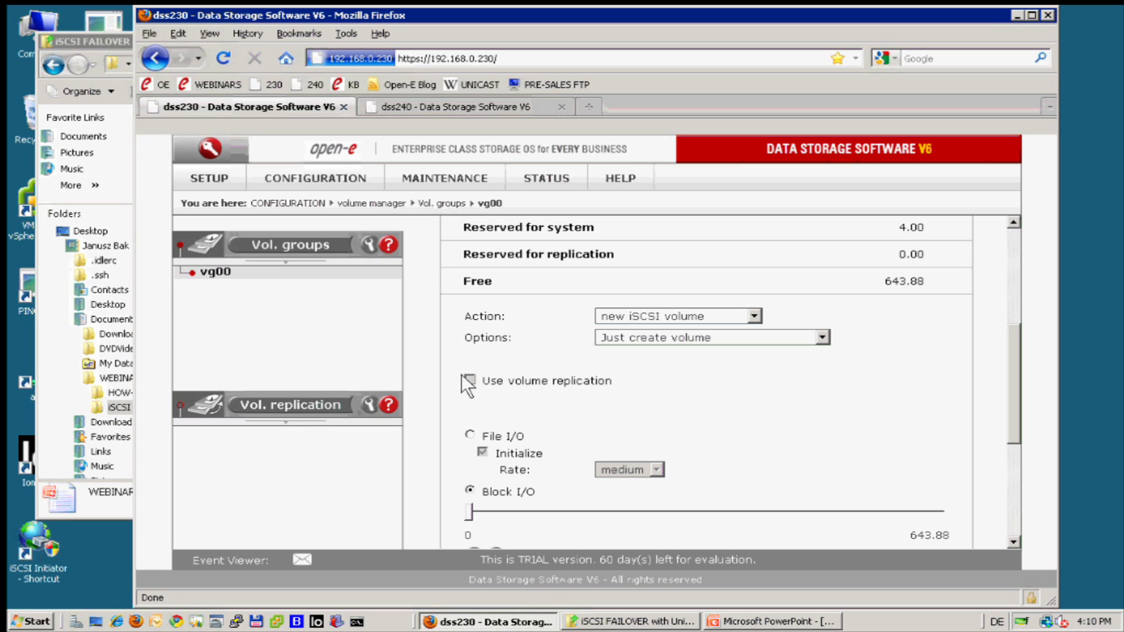
# Step: Keep Block I/O mode, set the size to 100 GB, apply and confirm
pyautogui.click(422, 410)
pyautogui.scroll(-3, 423, 410)
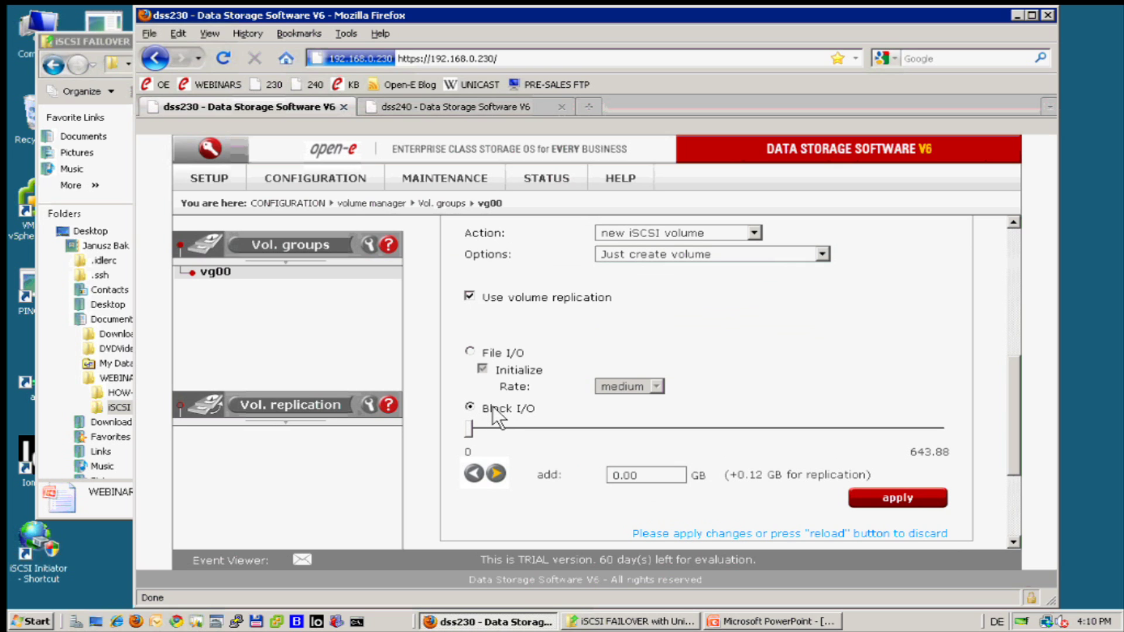
pyautogui.click(467, 351)
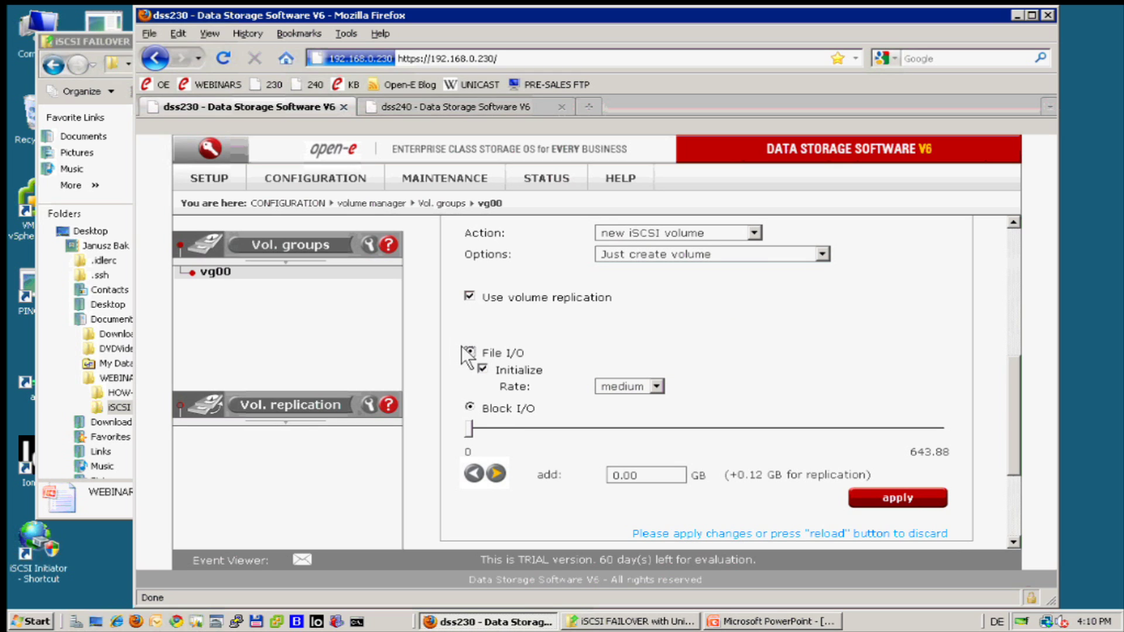
pyautogui.click(468, 405)
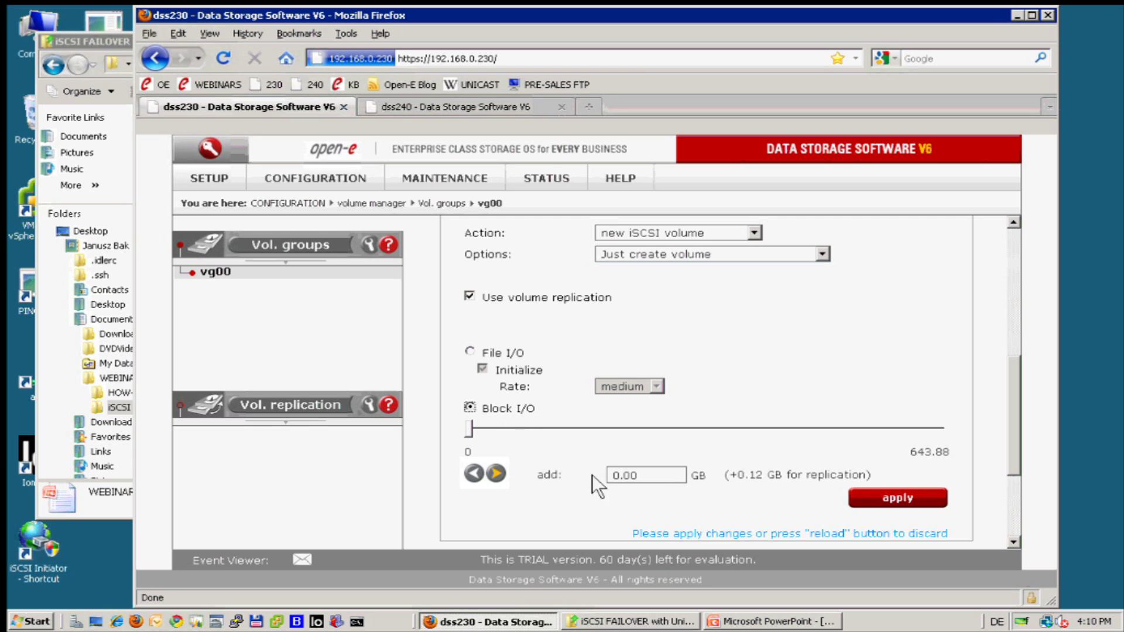
pyautogui.click(665, 479)
pyautogui.press('BackSpace')
pyautogui.press('BackSpace')
pyautogui.press('BackSpace')
pyautogui.press('BackSpace')
pyautogui.write('100')
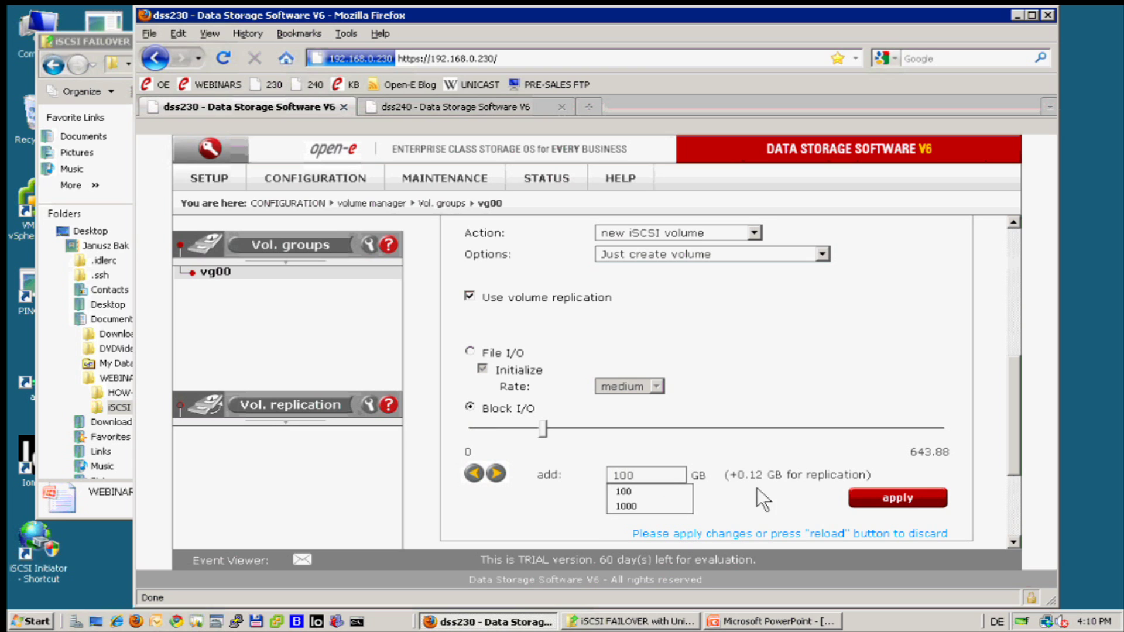
pyautogui.click(912, 508)
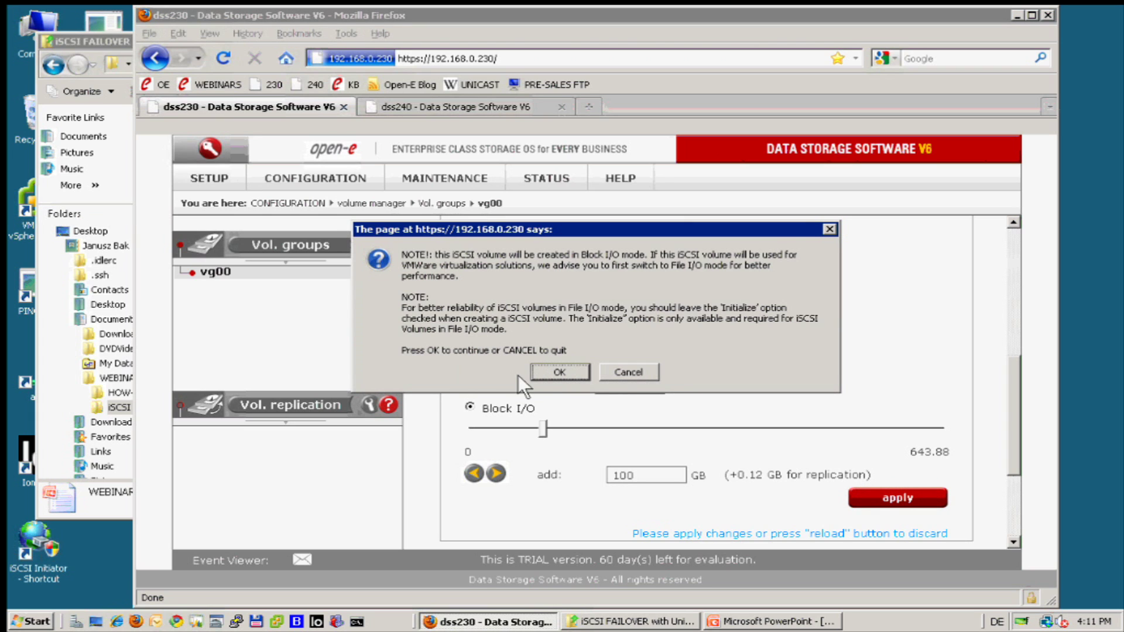
pyautogui.click(543, 370)
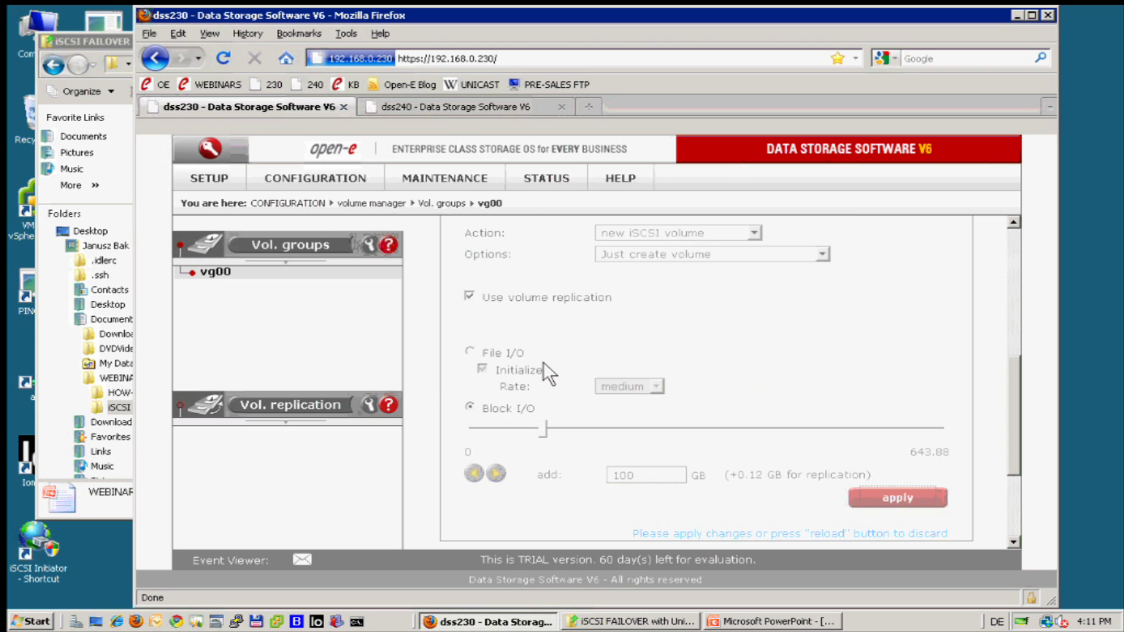
# Step: On dss240, start a new iSCSI volume in vg00 with Use volume replication ticked
pyautogui.click(427, 104)
pyautogui.click(216, 273)
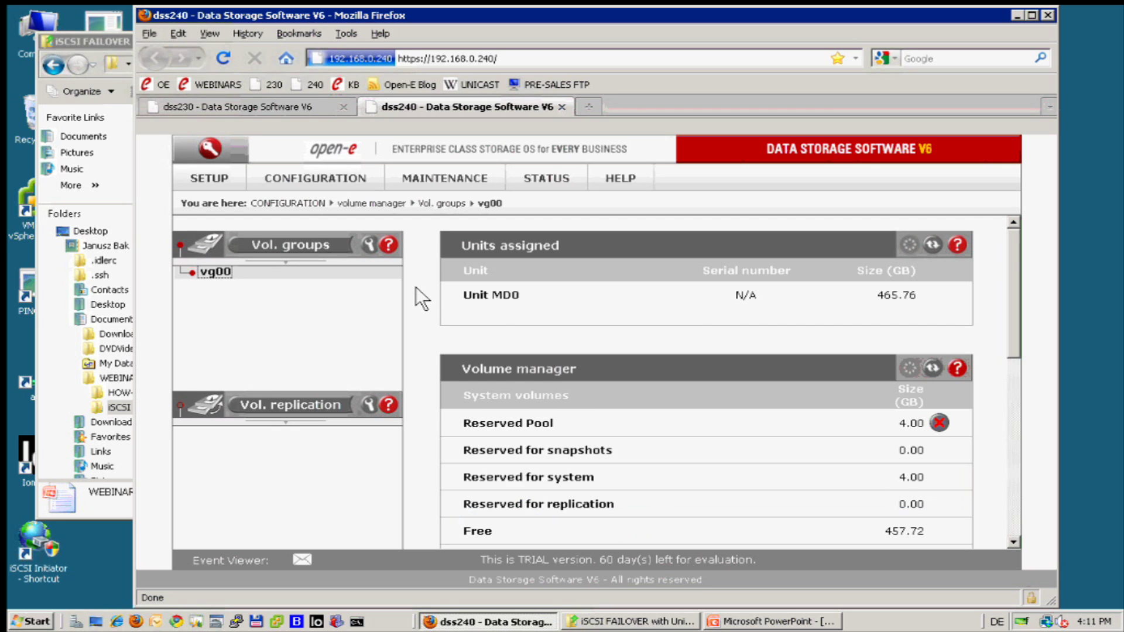
pyautogui.scroll(-10, 417, 295)
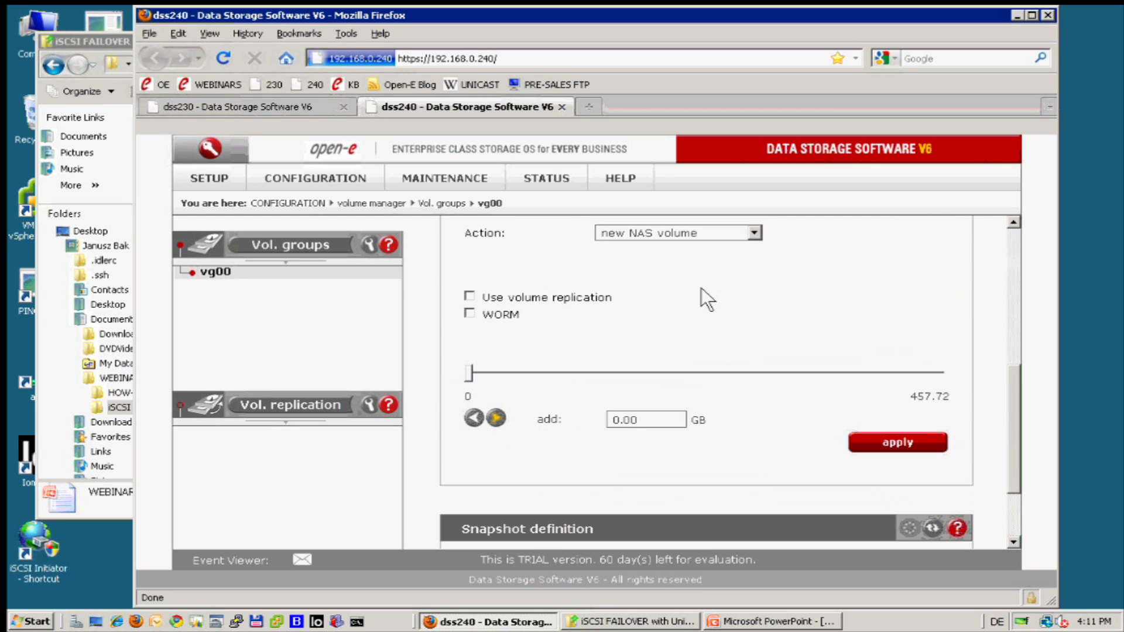
pyautogui.click(753, 232)
pyautogui.click(708, 259)
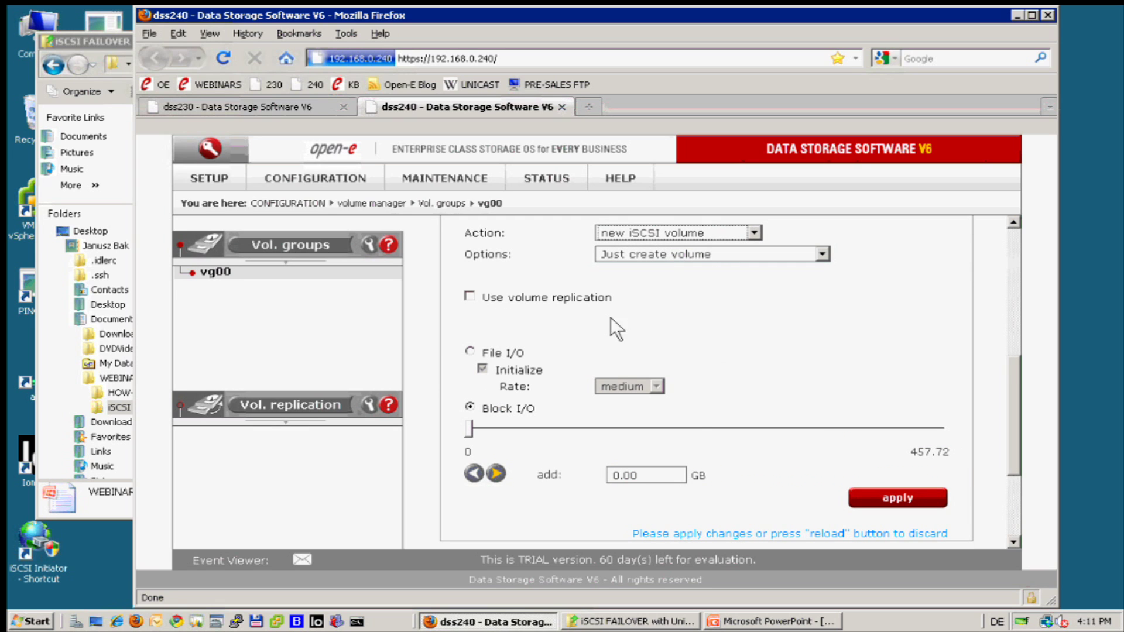
pyautogui.click(469, 297)
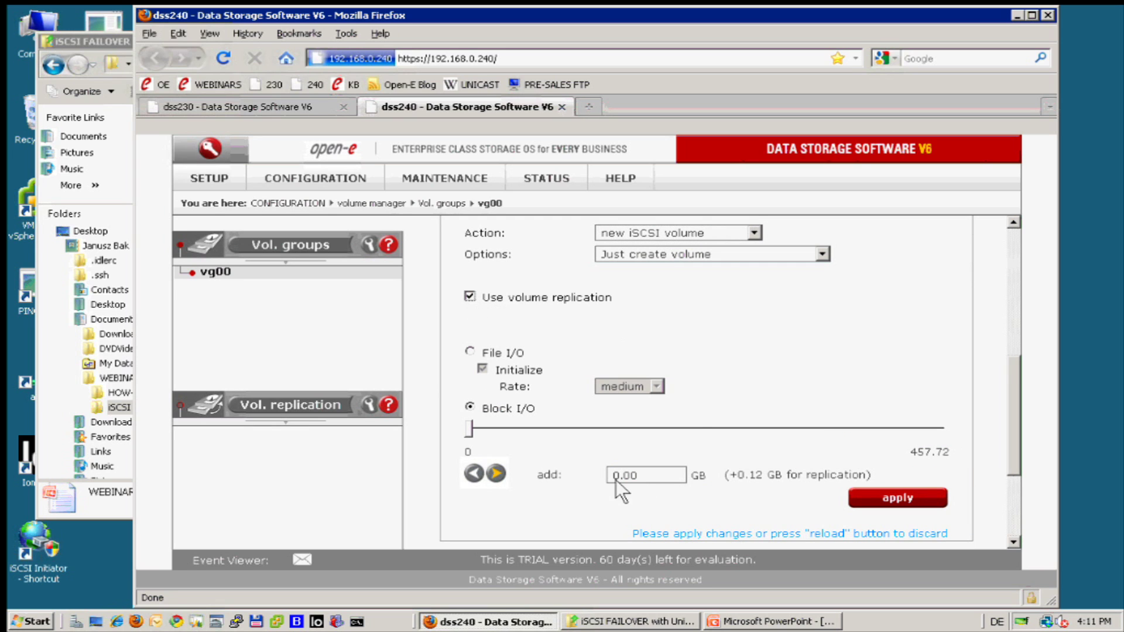
# Step: Set the volume size to 100 GB, apply and confirm
pyautogui.click(669, 481)
pyautogui.press('BackSpace')
pyautogui.press('BackSpace')
pyautogui.press('BackSpace')
pyautogui.press('BackSpace')
pyautogui.write('10')
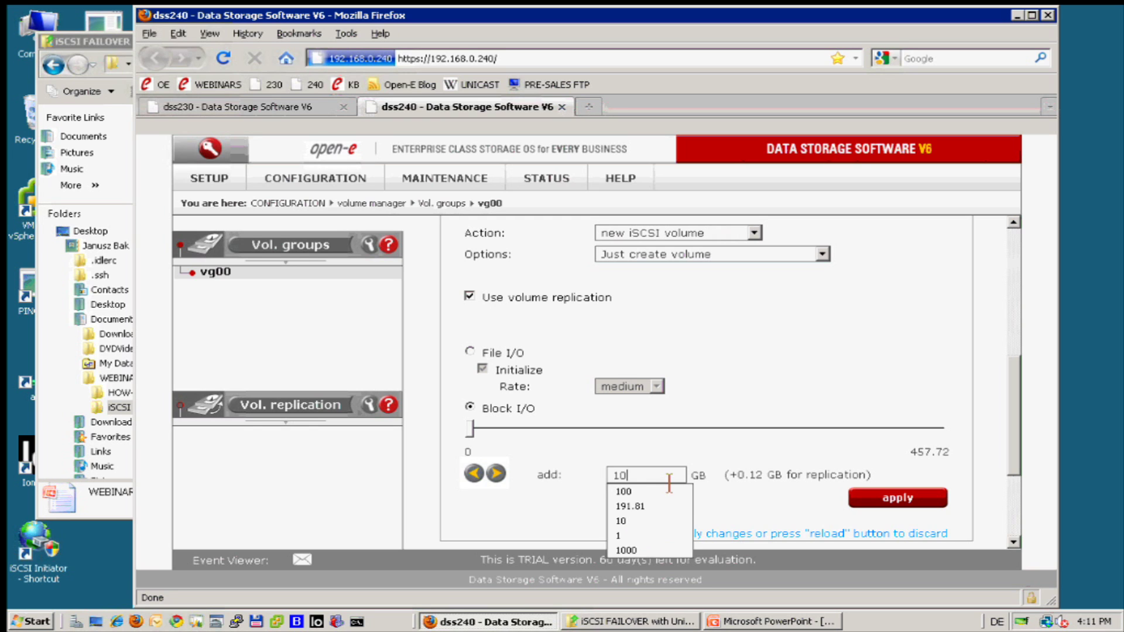
pyautogui.write('0')
pyautogui.click(884, 502)
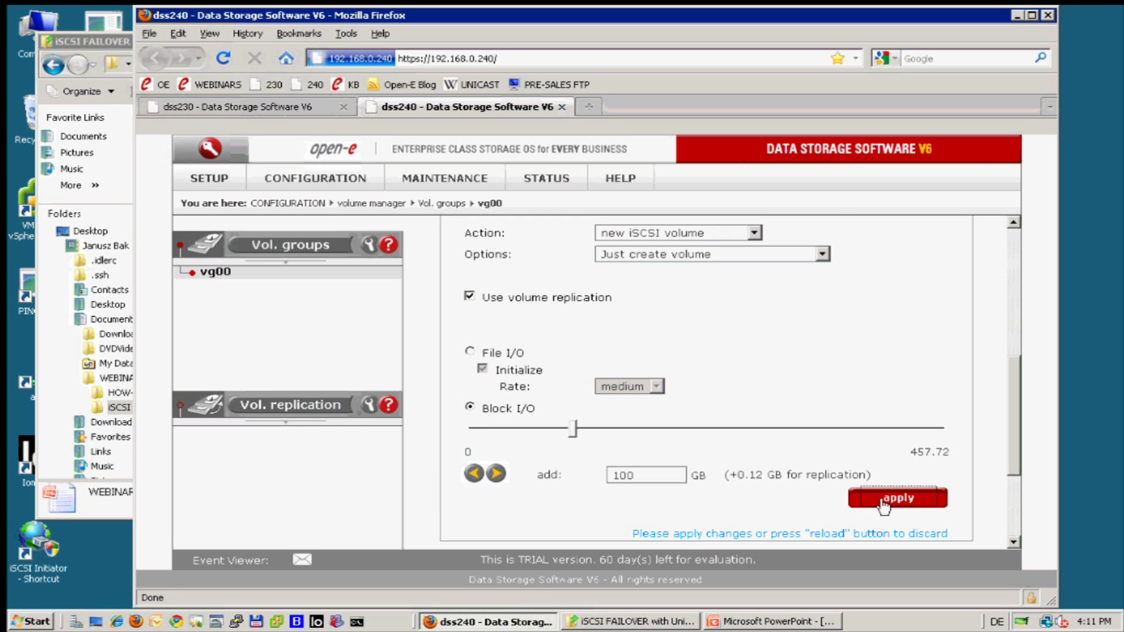
pyautogui.click(538, 363)
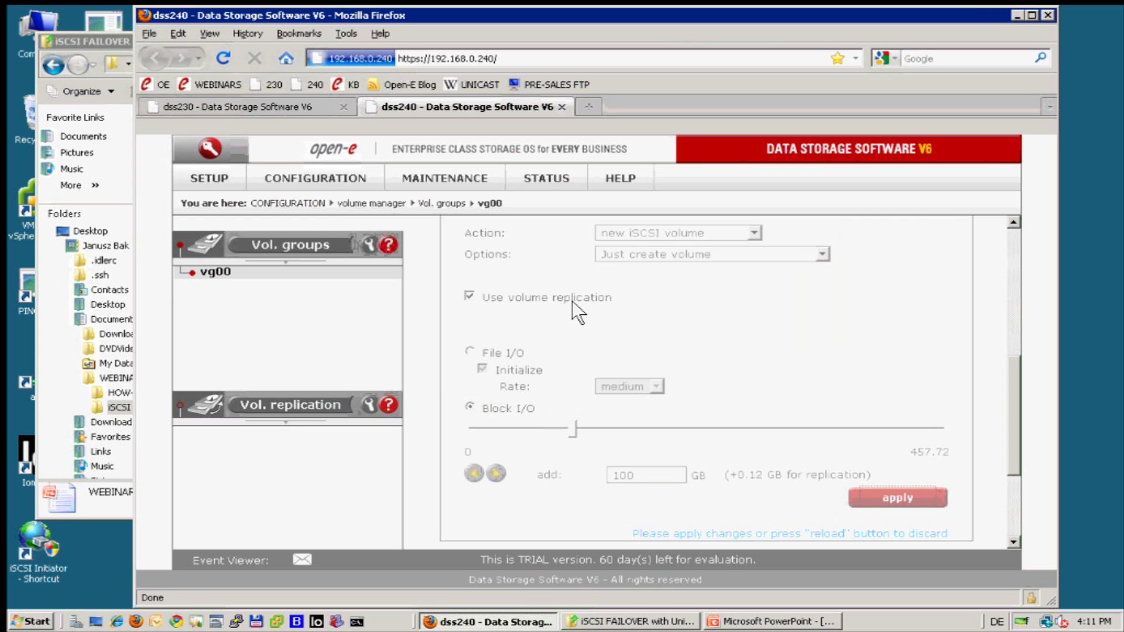
# Step: On dss230, open modify settings for lv0000 and re-tick Use volume replication
pyautogui.click(300, 105)
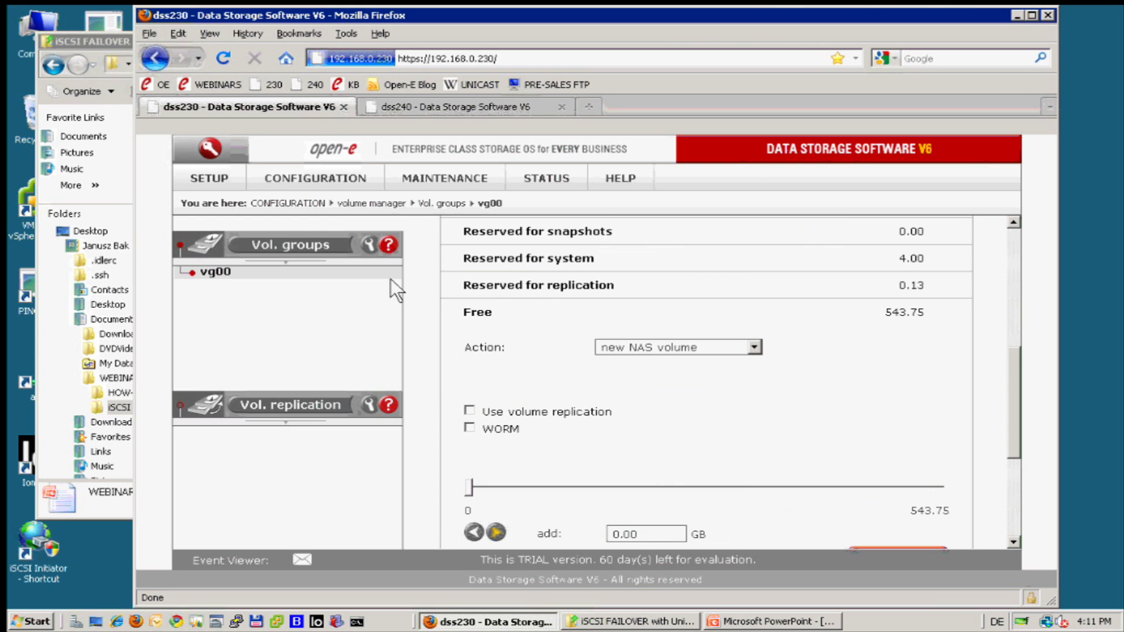
pyautogui.scroll(-3, 468, 316)
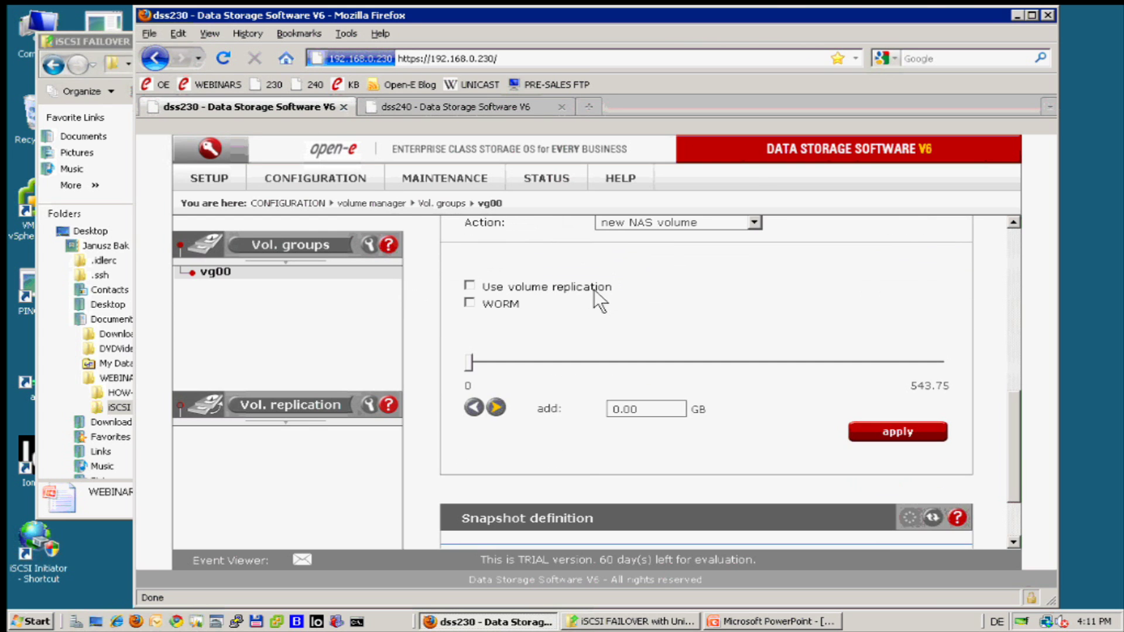
pyautogui.scroll(4, 602, 304)
pyautogui.scroll(3, 609, 316)
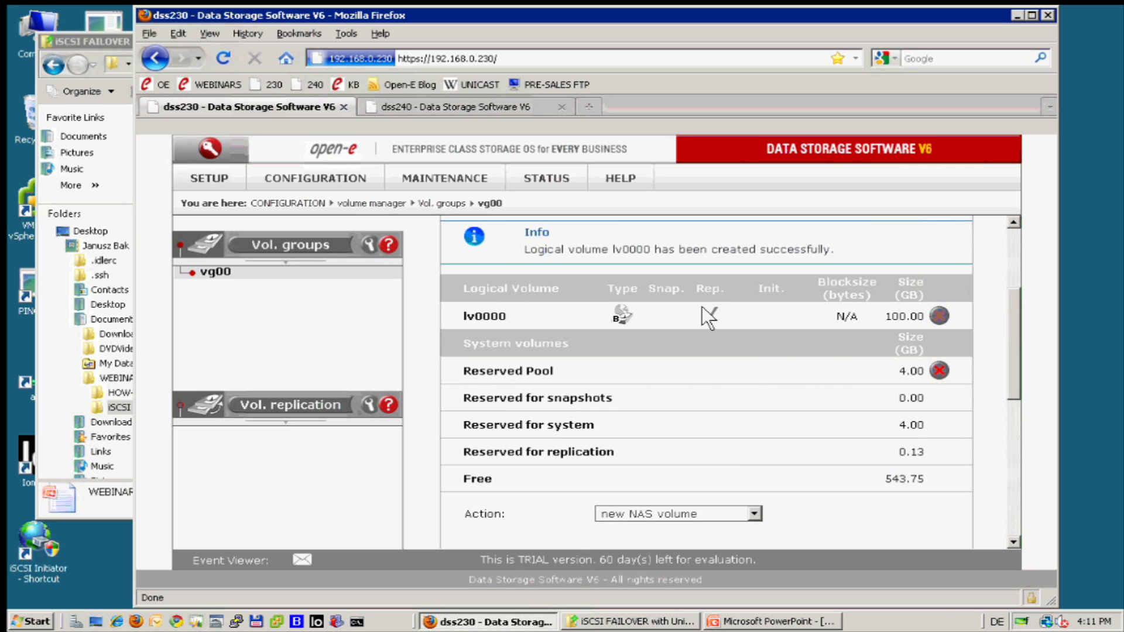
pyautogui.scroll(-4, 696, 327)
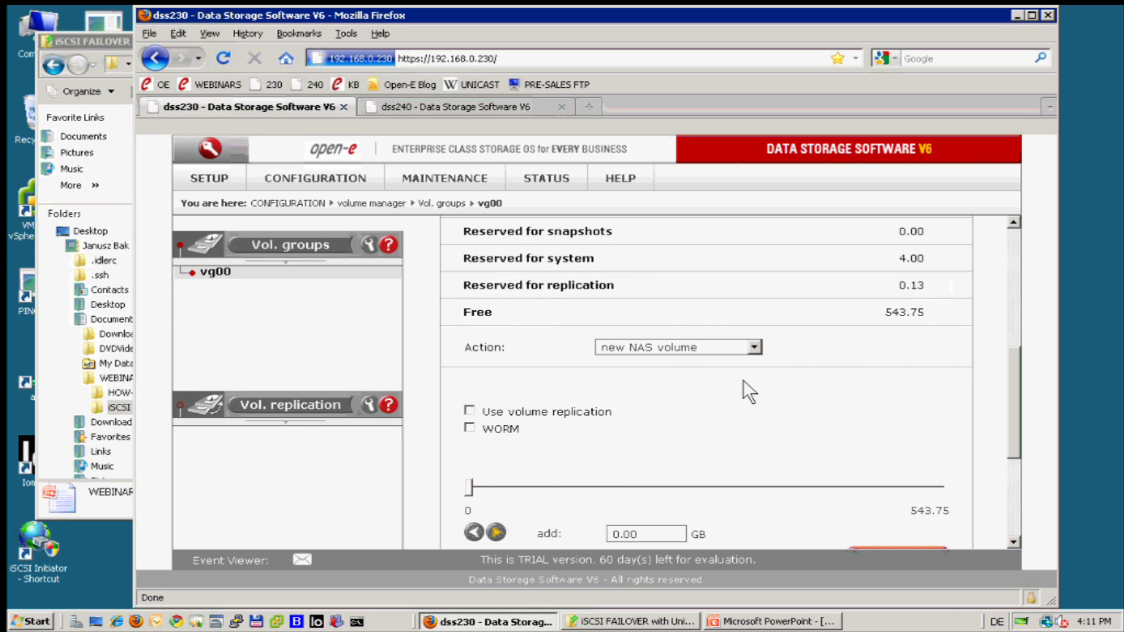
pyautogui.click(750, 340)
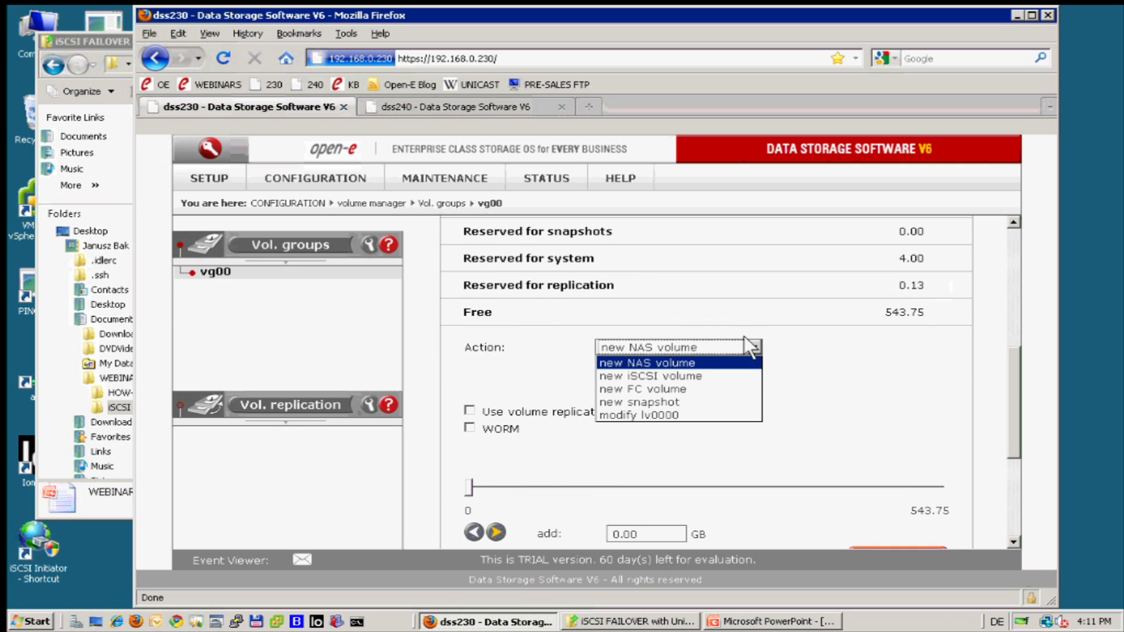
pyautogui.click(625, 415)
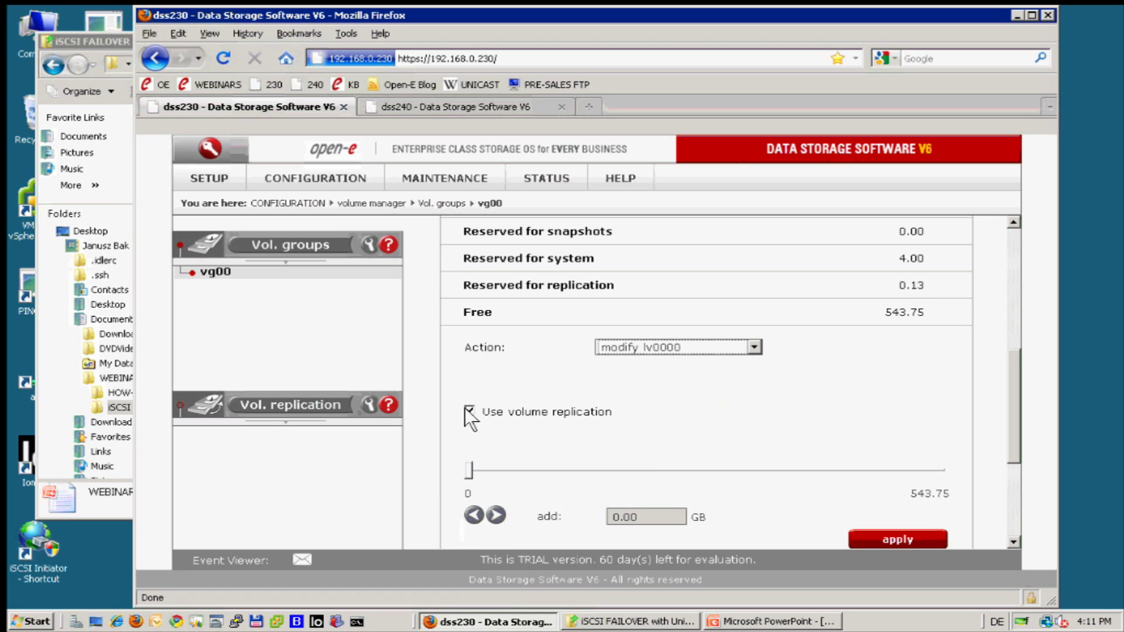
pyautogui.click(463, 406)
pyautogui.click(465, 411)
pyautogui.scroll(5, 424, 370)
pyautogui.scroll(-3, 425, 370)
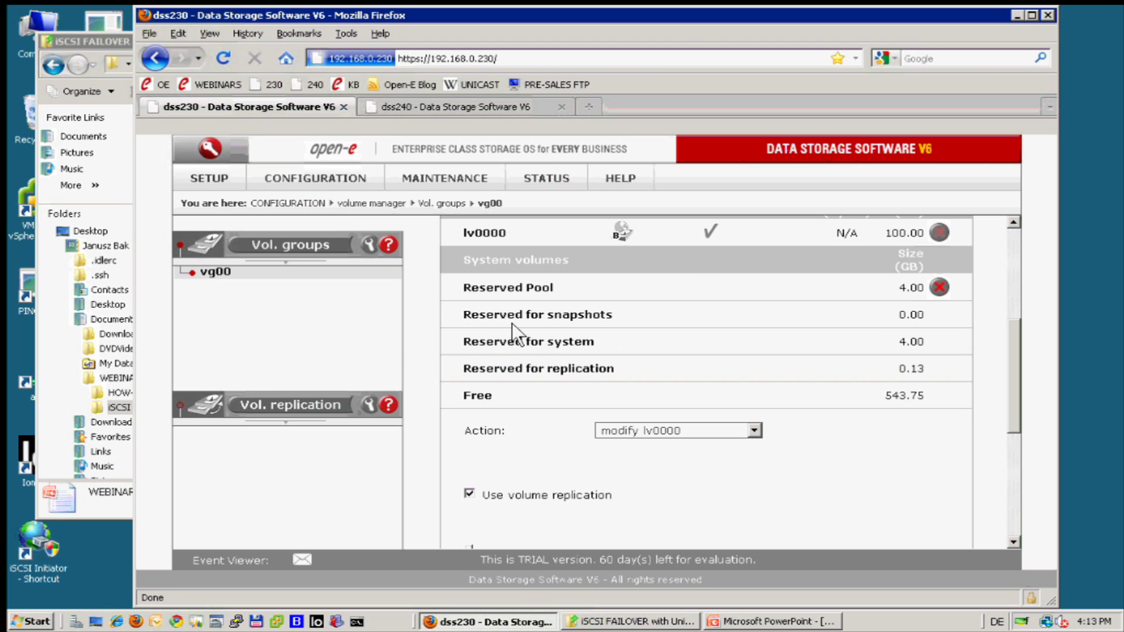
pyautogui.scroll(4, 409, 328)
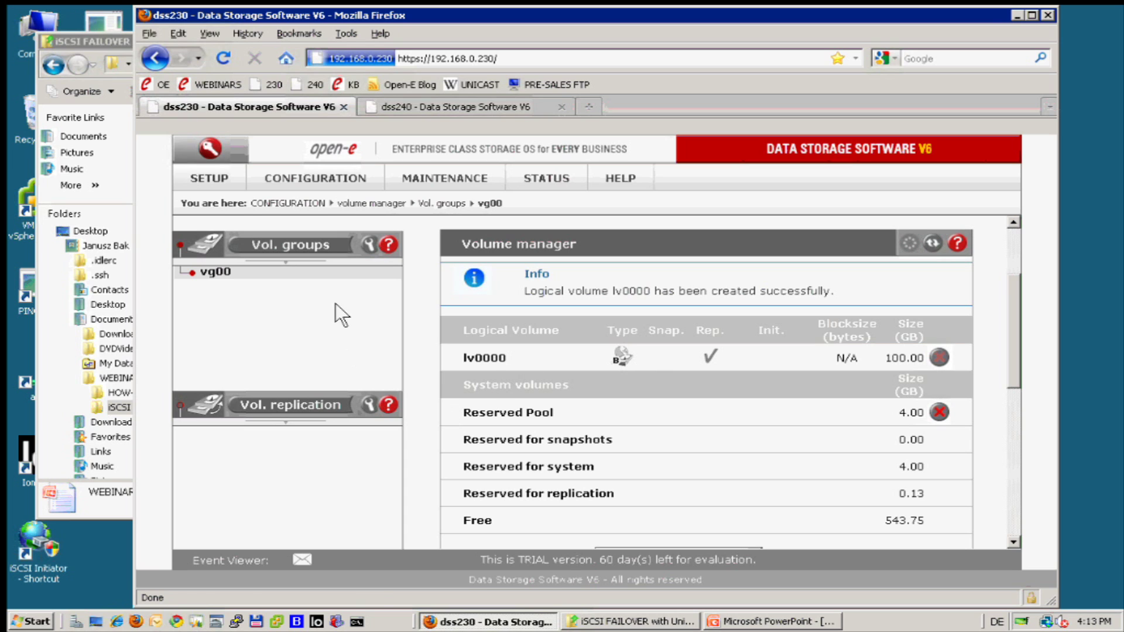
# Step: Apply mirror server IP 192.168.1.240 on dss230, then go to dss240's Vol. replication page
pyautogui.click(293, 405)
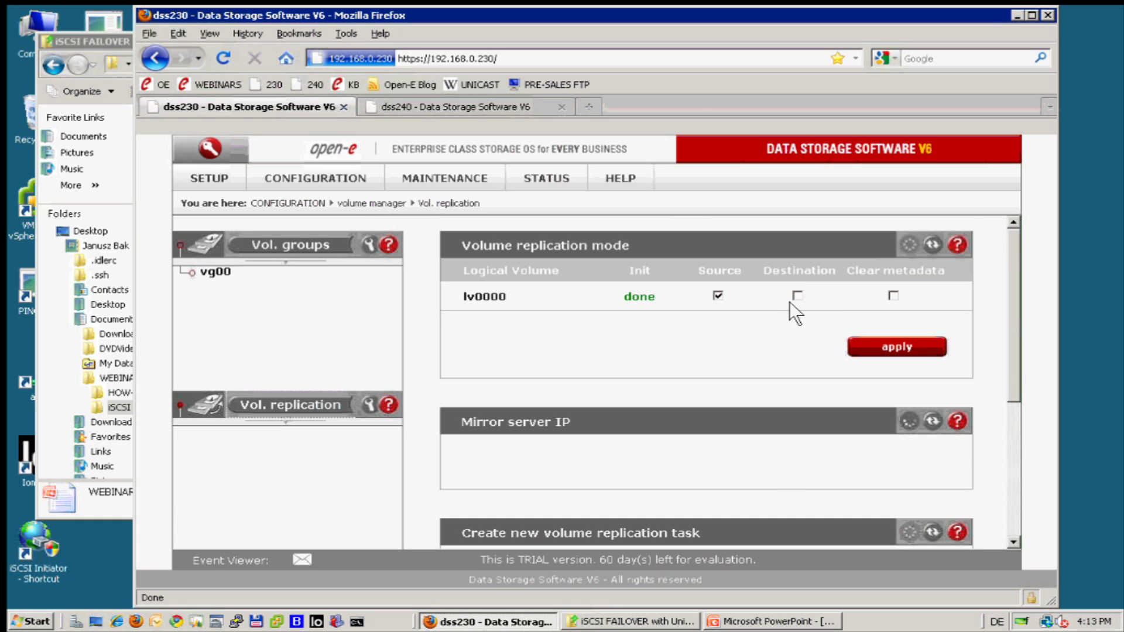
pyautogui.scroll(-3, 770, 369)
pyautogui.click(815, 341)
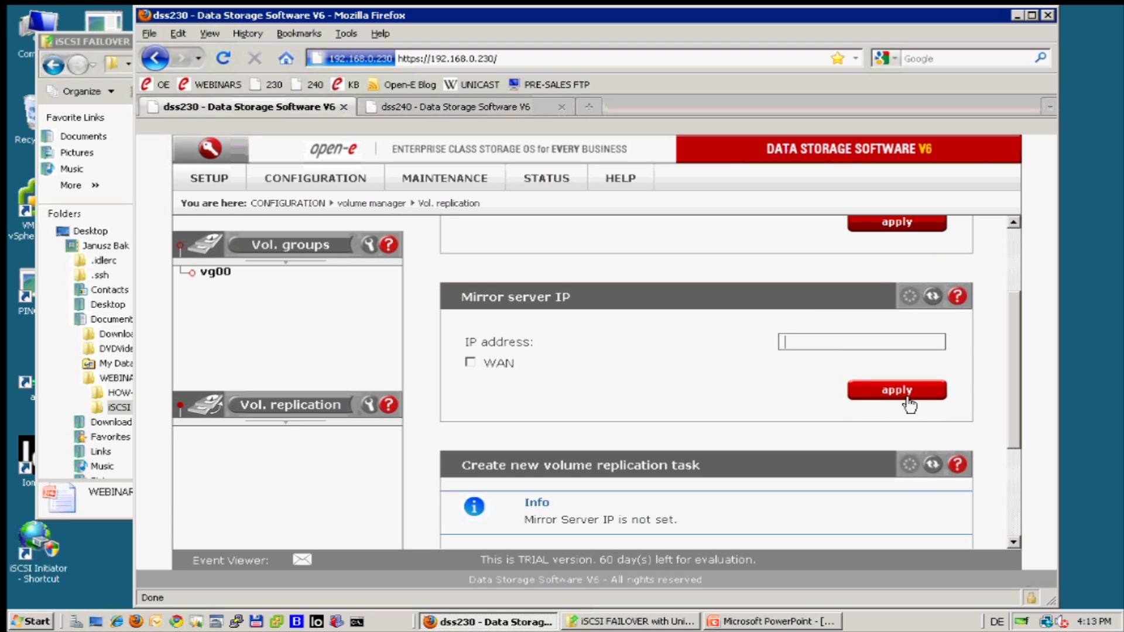
pyautogui.write('192')
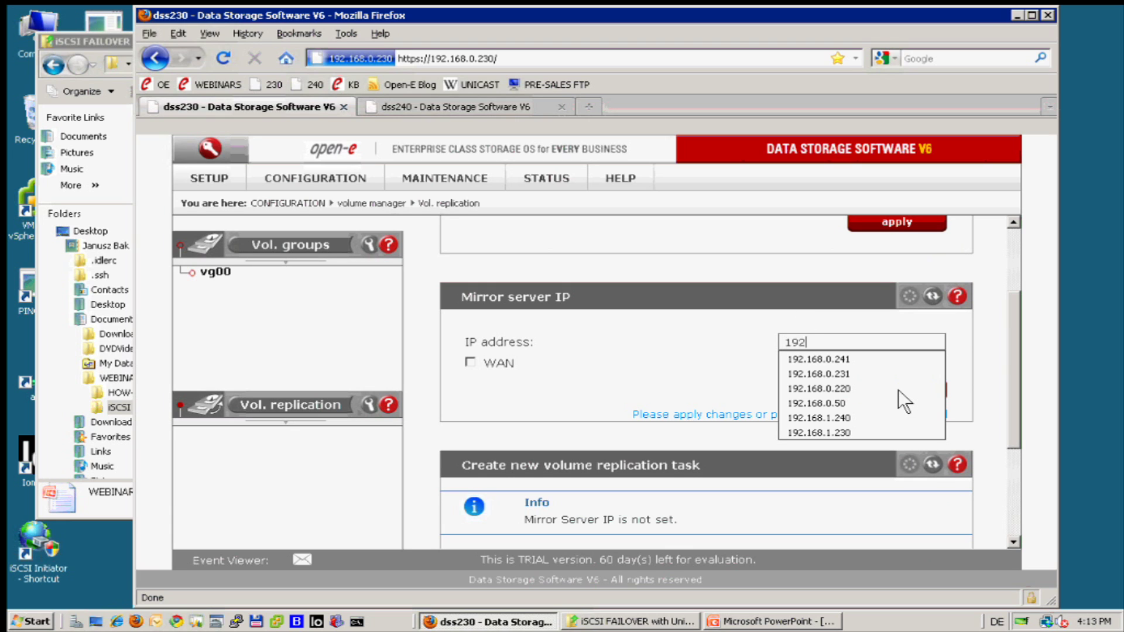
pyautogui.write('.168.1.')
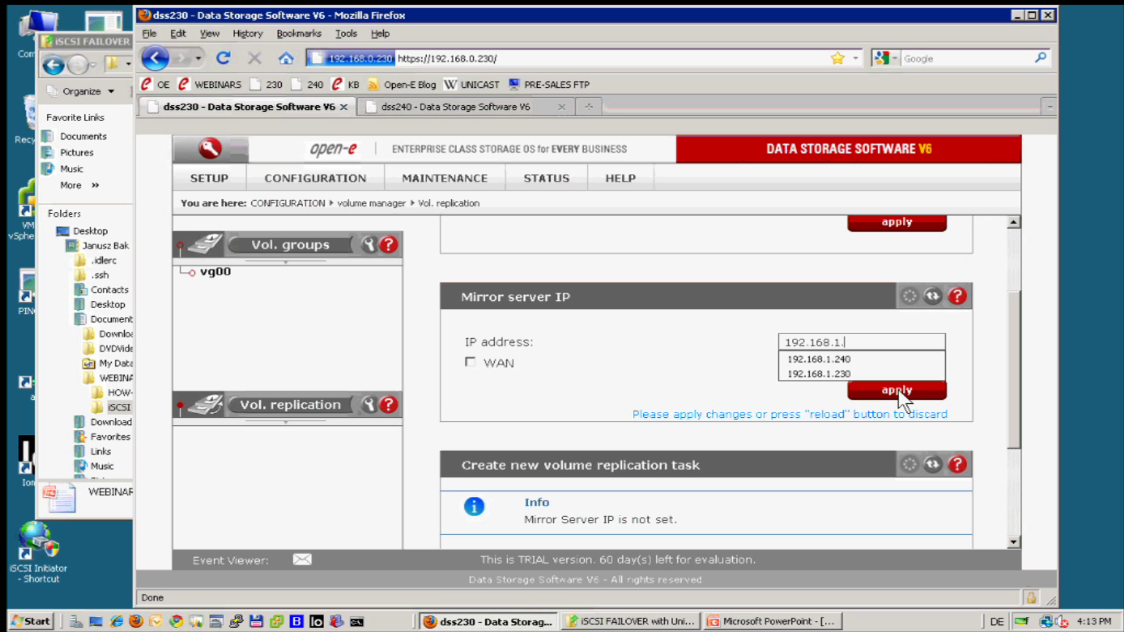
pyautogui.write('240')
pyautogui.press('Escape')
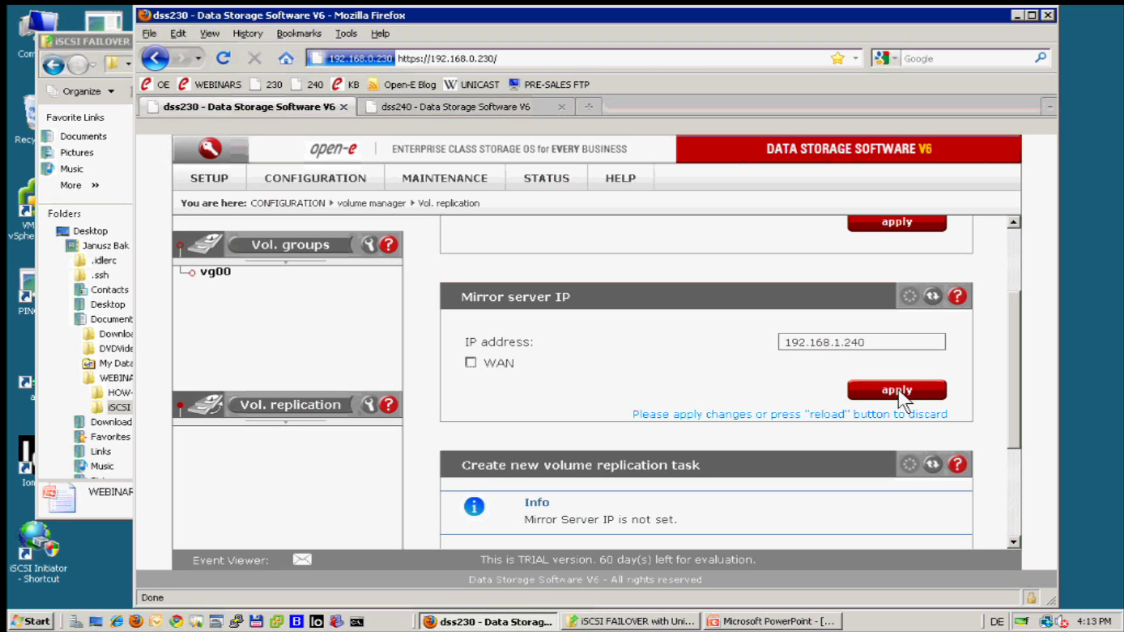
pyautogui.click(897, 389)
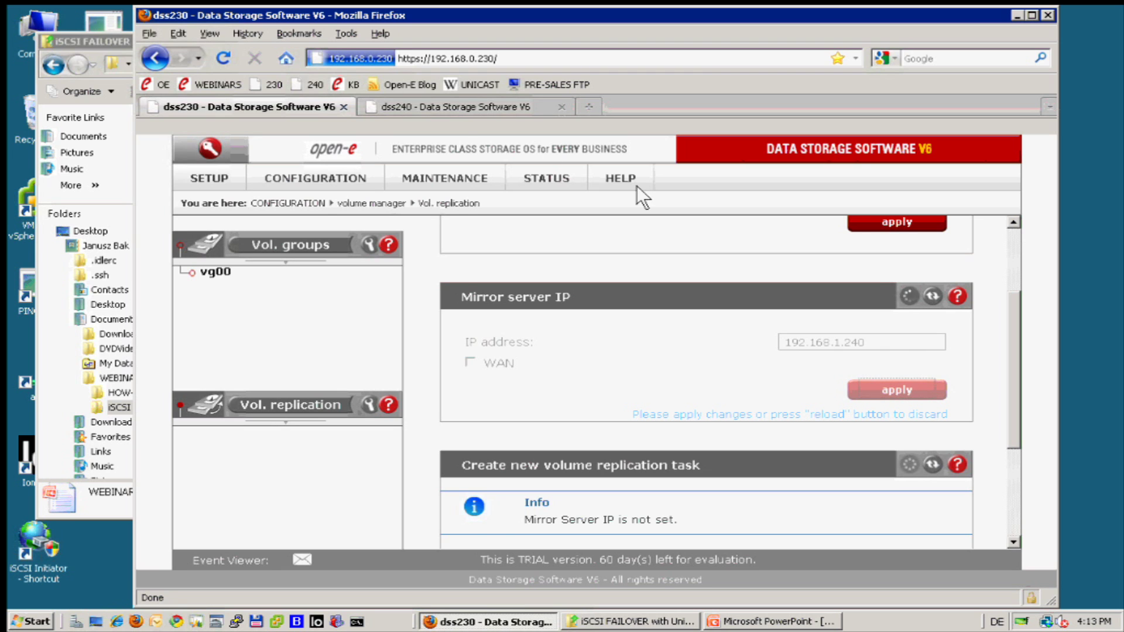
pyautogui.click(462, 106)
pyautogui.click(286, 404)
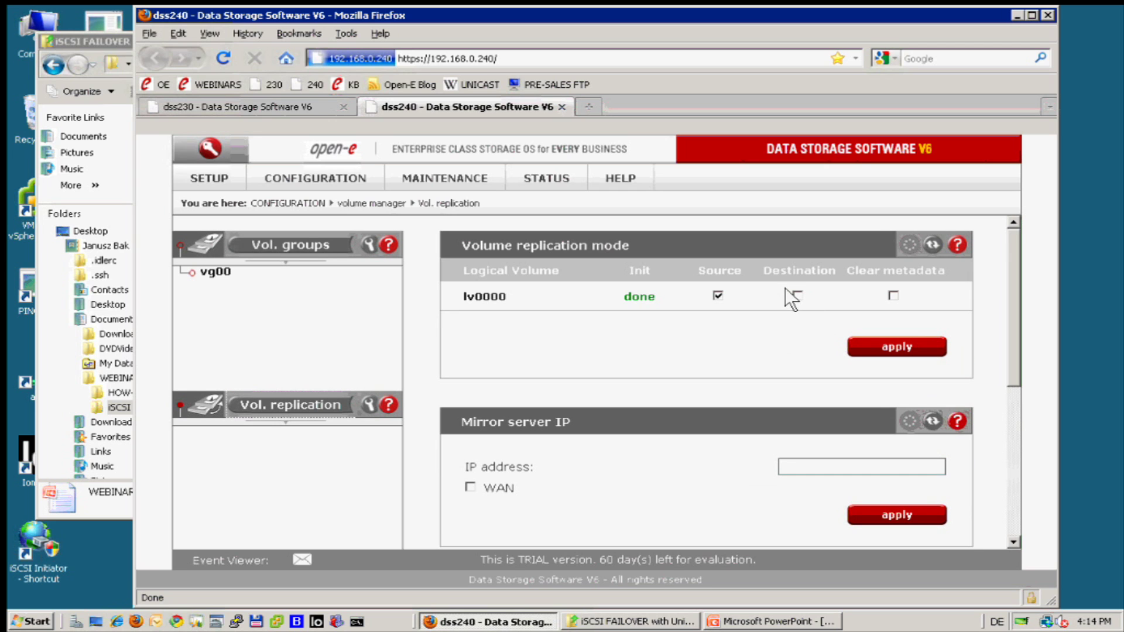
# Step: Mark lv0000 as Destination on dss240 and apply mirror server IP 192.168.1.230
pyautogui.click(795, 294)
pyautogui.click(853, 345)
pyautogui.click(888, 467)
pyautogui.write('192')
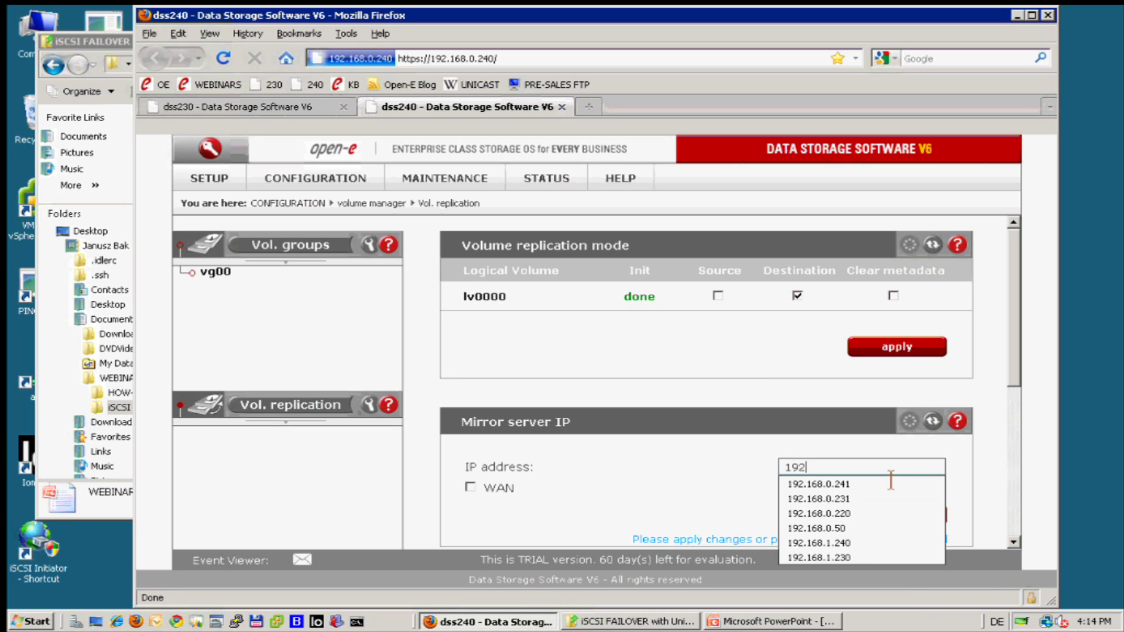
pyautogui.write('.168.1')
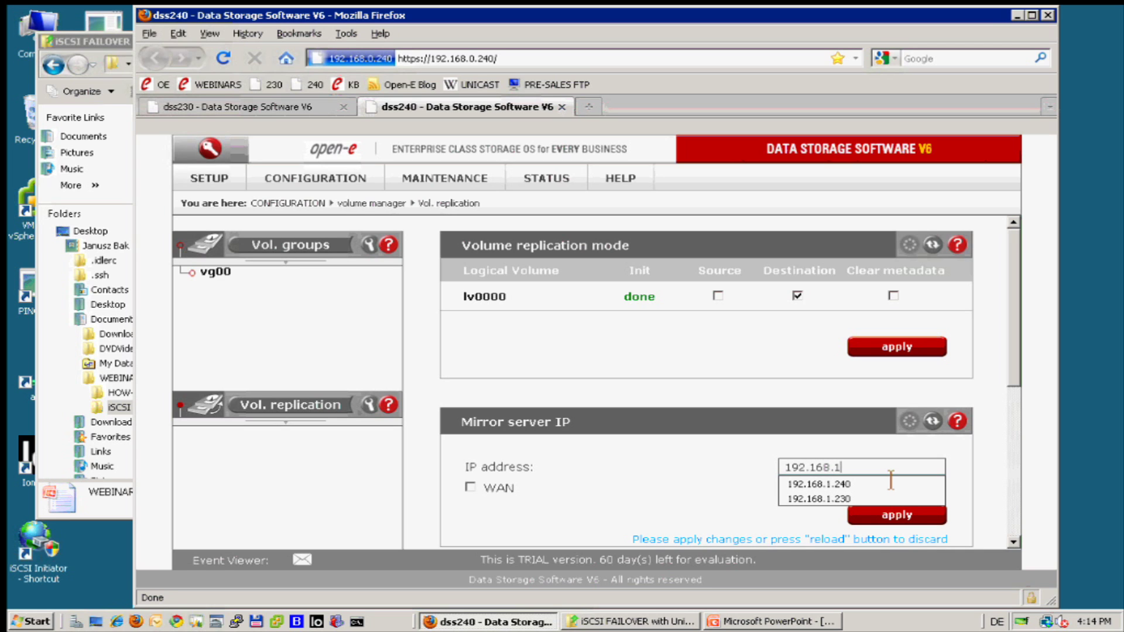
pyautogui.write('.230')
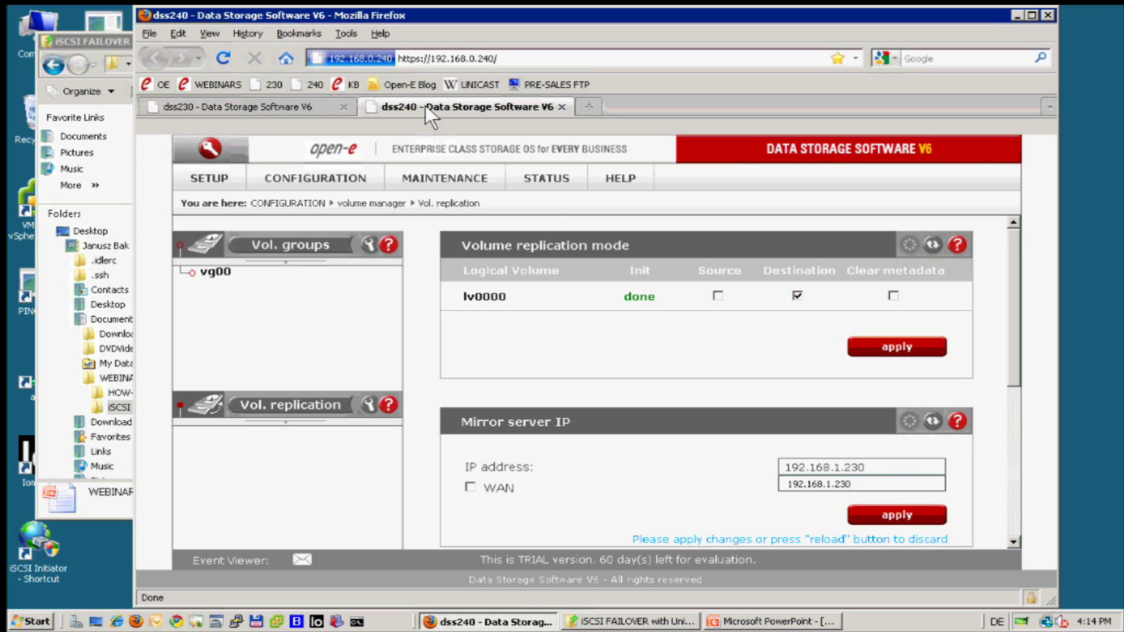
pyautogui.click(853, 505)
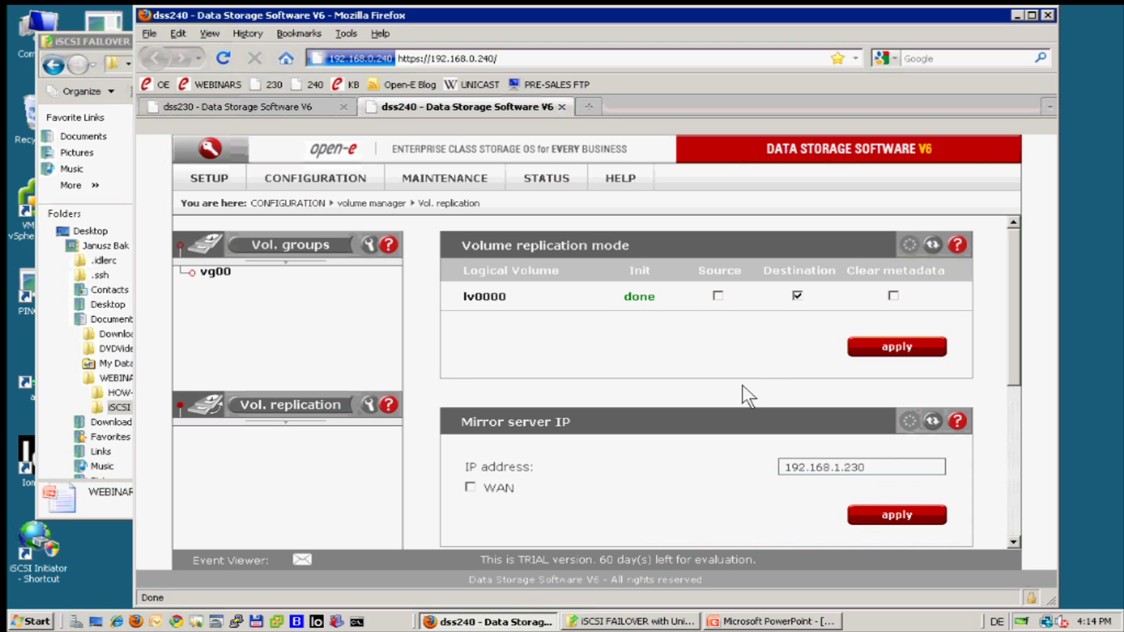
# Step: On dss230, refresh destination volumes and create task m000, lv0000 to lv0000, 40 MB bandwidth
pyautogui.click(293, 103)
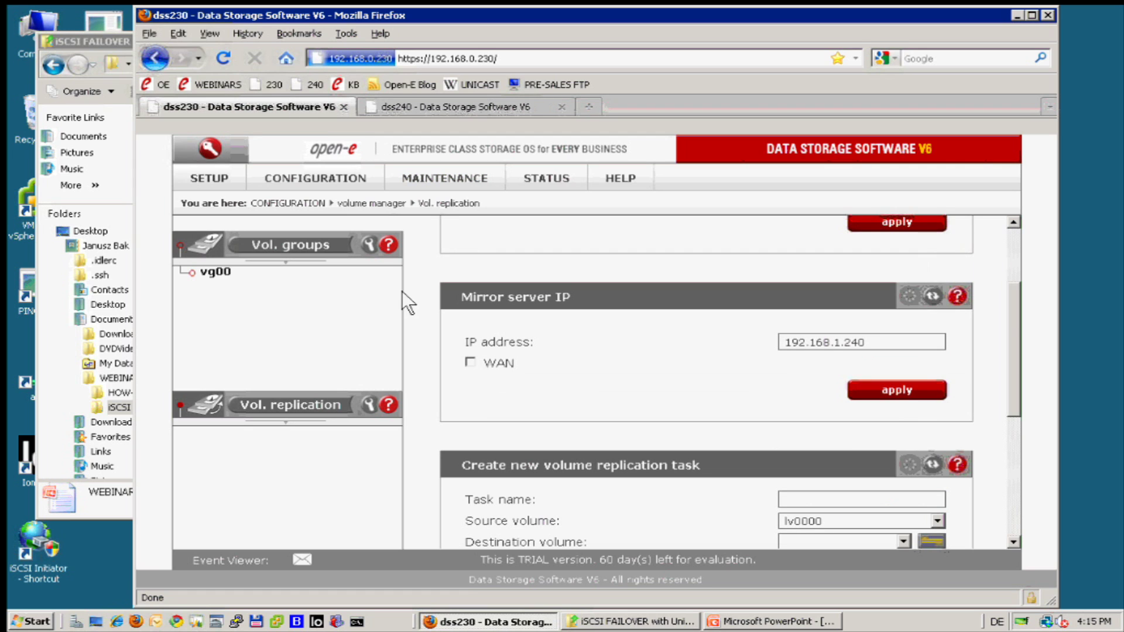
pyautogui.scroll(-4, 428, 306)
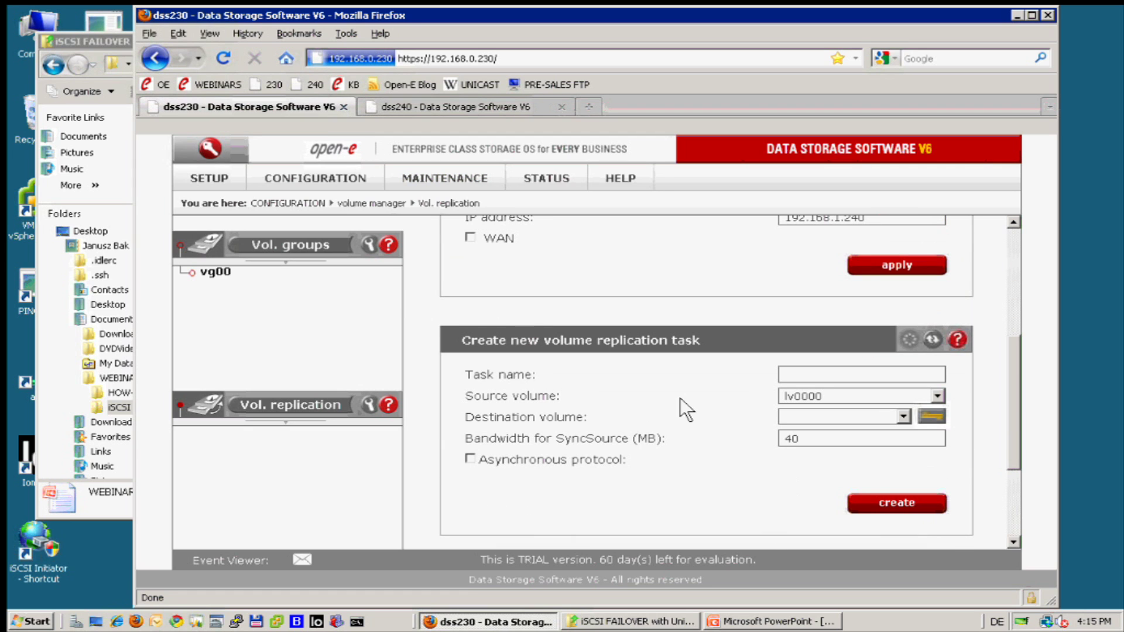
pyautogui.click(931, 417)
pyautogui.click(828, 375)
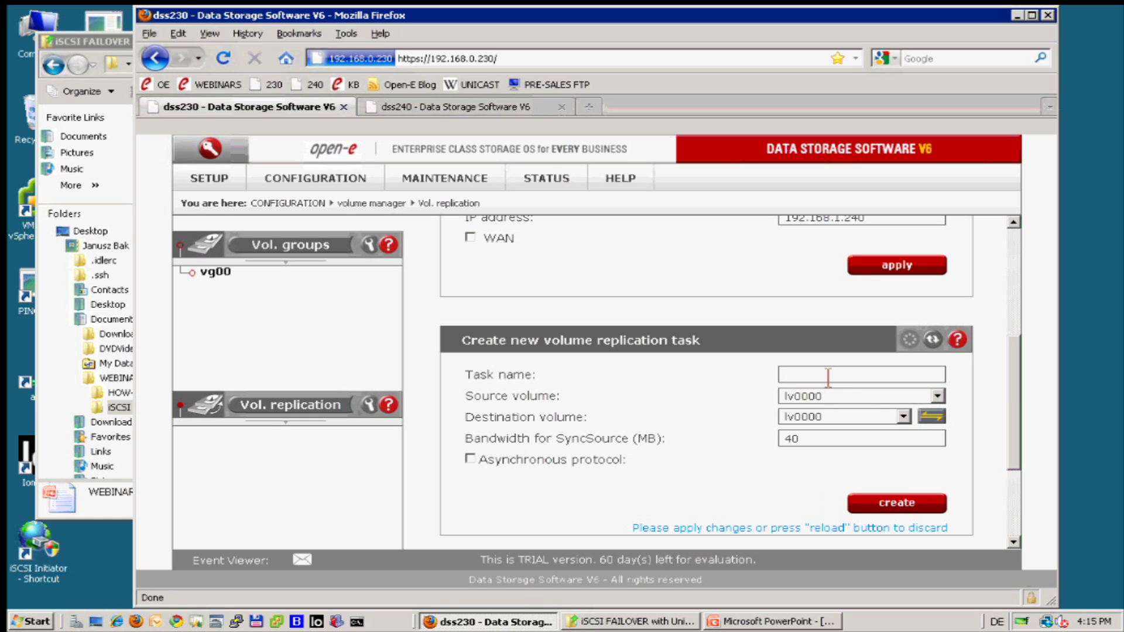
pyautogui.write('m000')
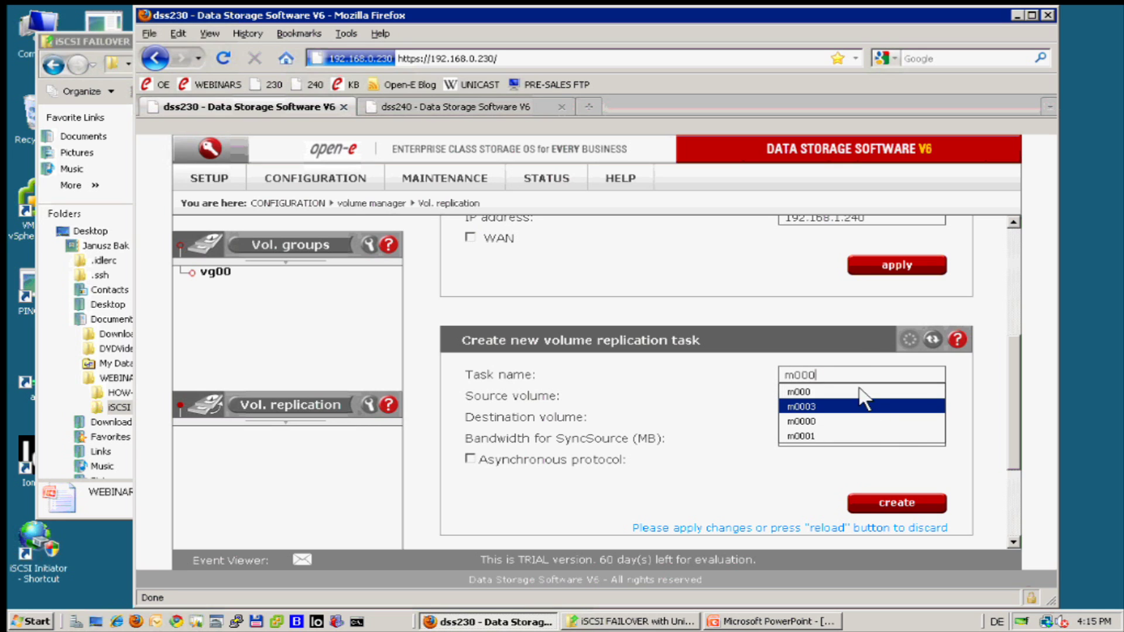
pyautogui.press('Tab')
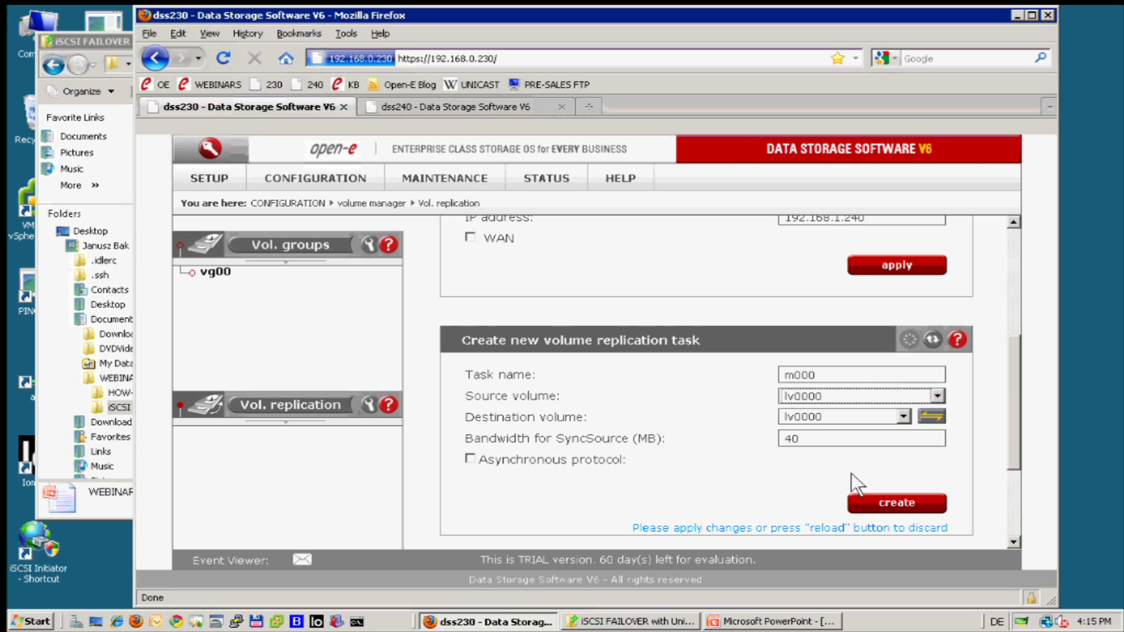
pyautogui.press('Tab')
pyautogui.press('Tab')
pyautogui.press('Tab')
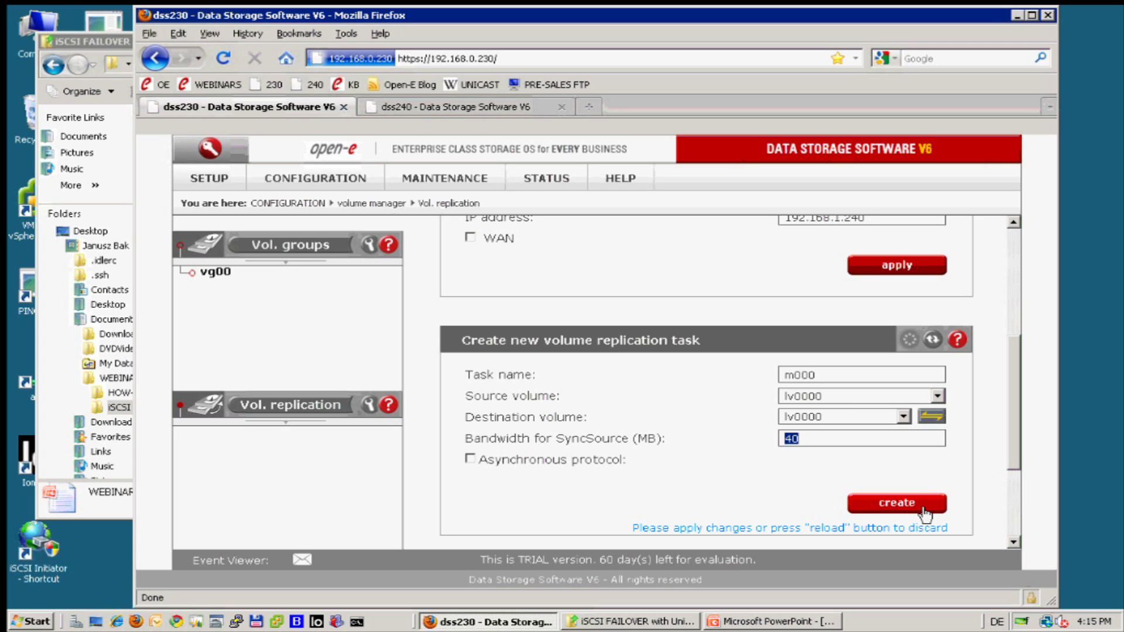
pyautogui.click(923, 508)
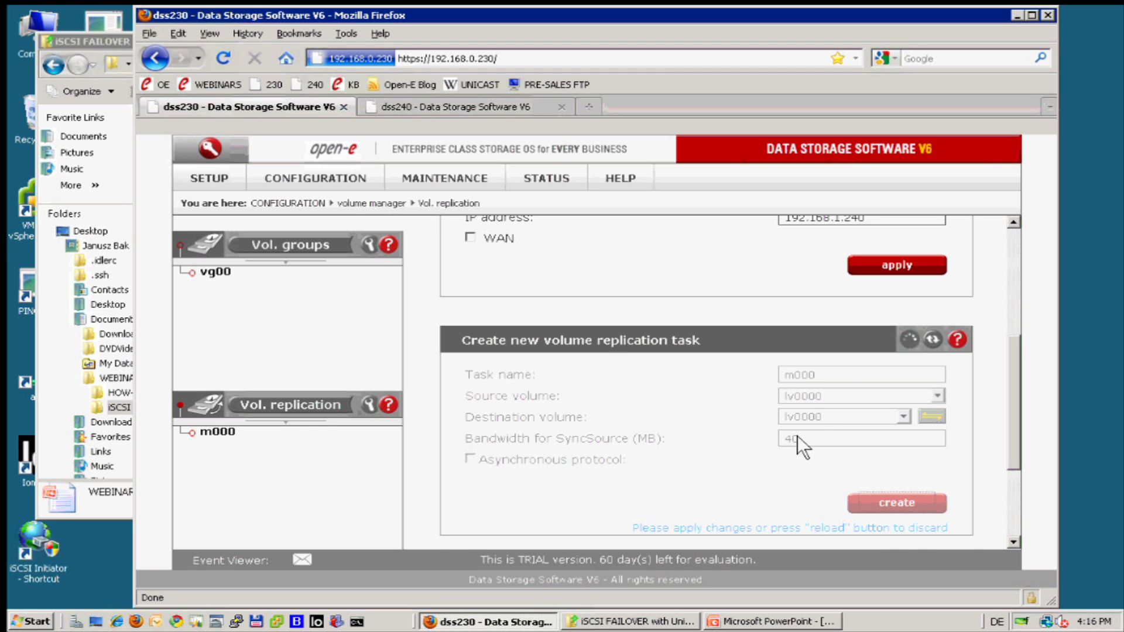
pyautogui.scroll(-2, 797, 436)
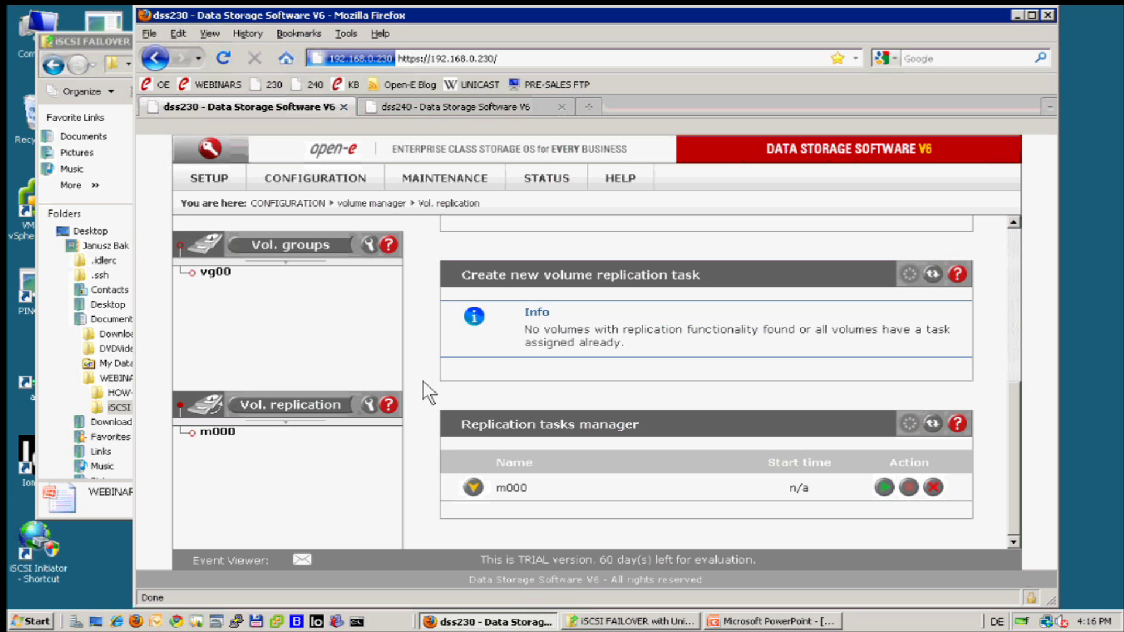
# Step: Start replication task m000 with its green start button
pyautogui.click(883, 487)
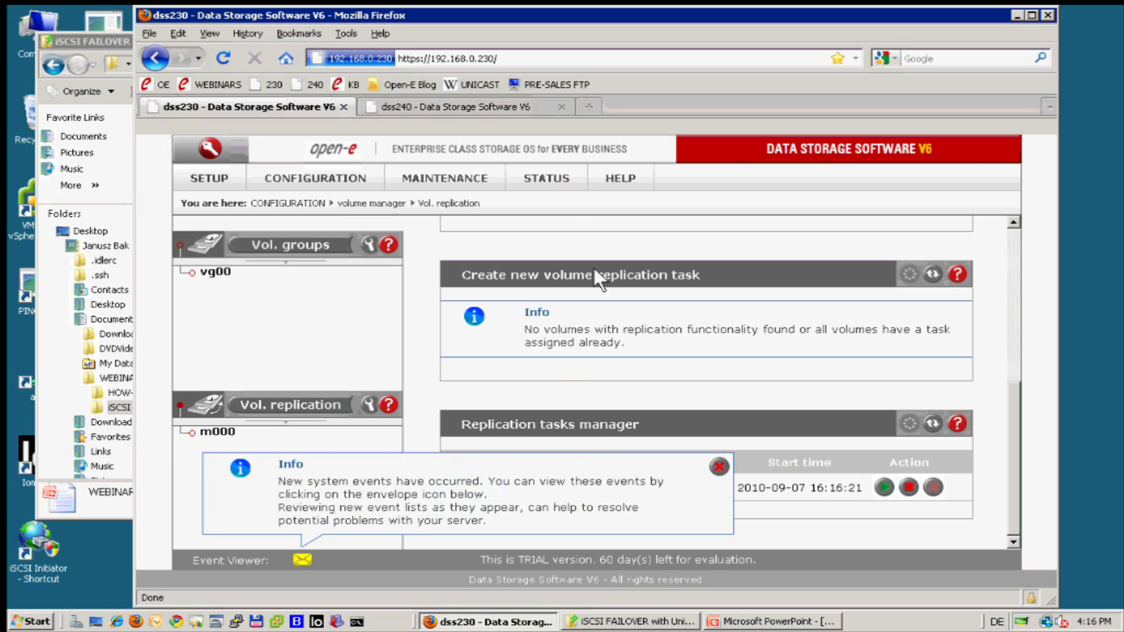
# Step: Open STATUS > tasks and expand m000 to view its synchronous, consistent lv0000 details
pyautogui.moveTo(535, 170)
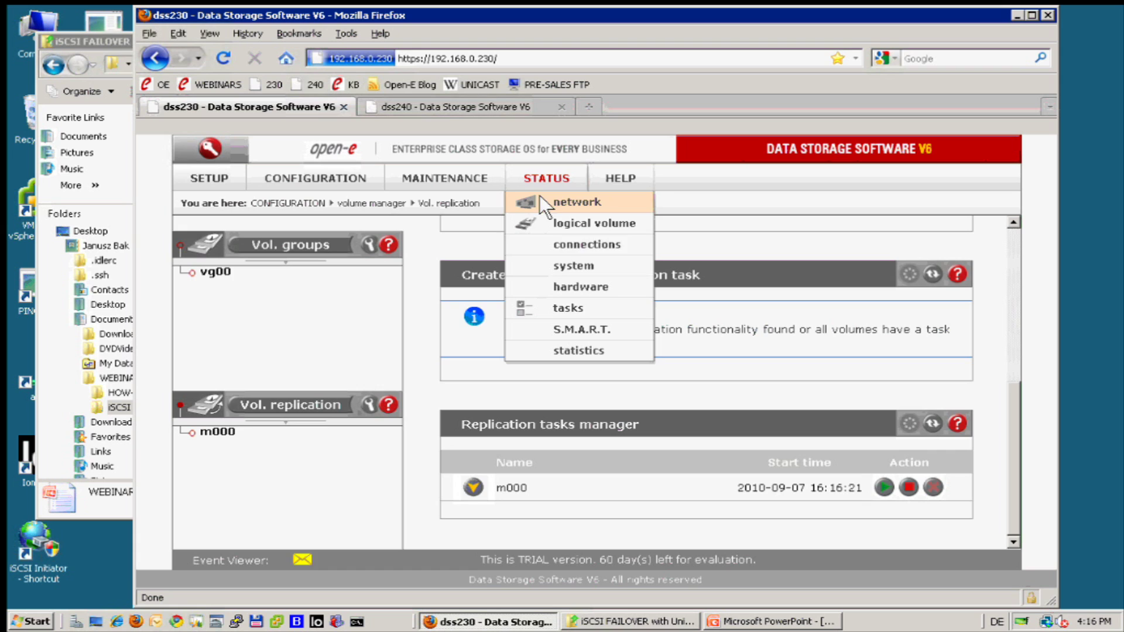
pyautogui.click(545, 304)
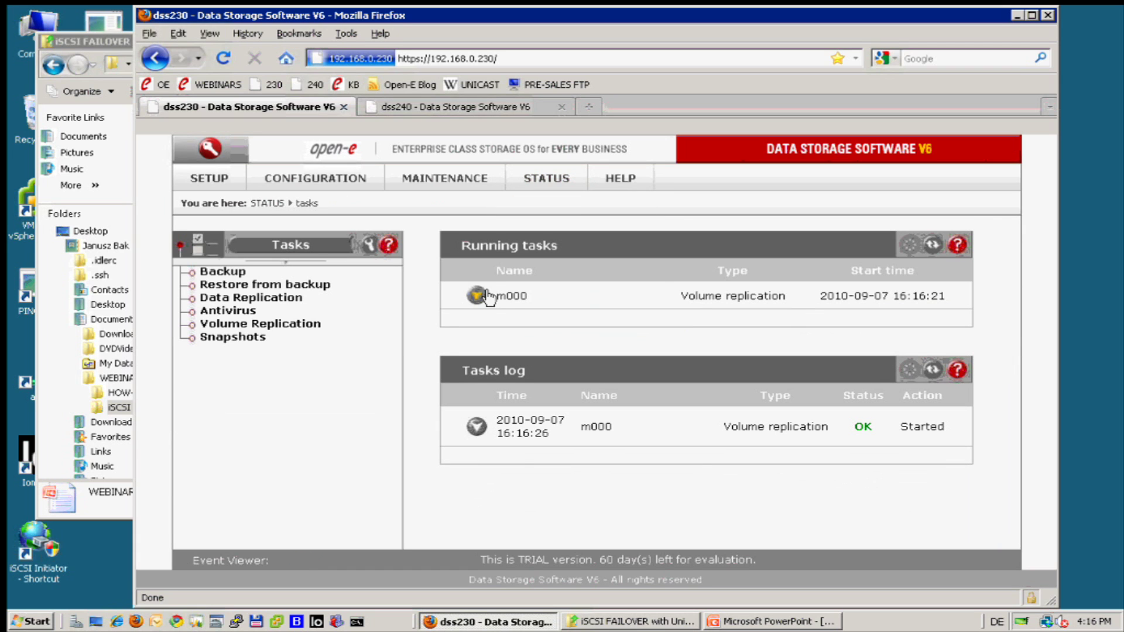
pyautogui.click(478, 297)
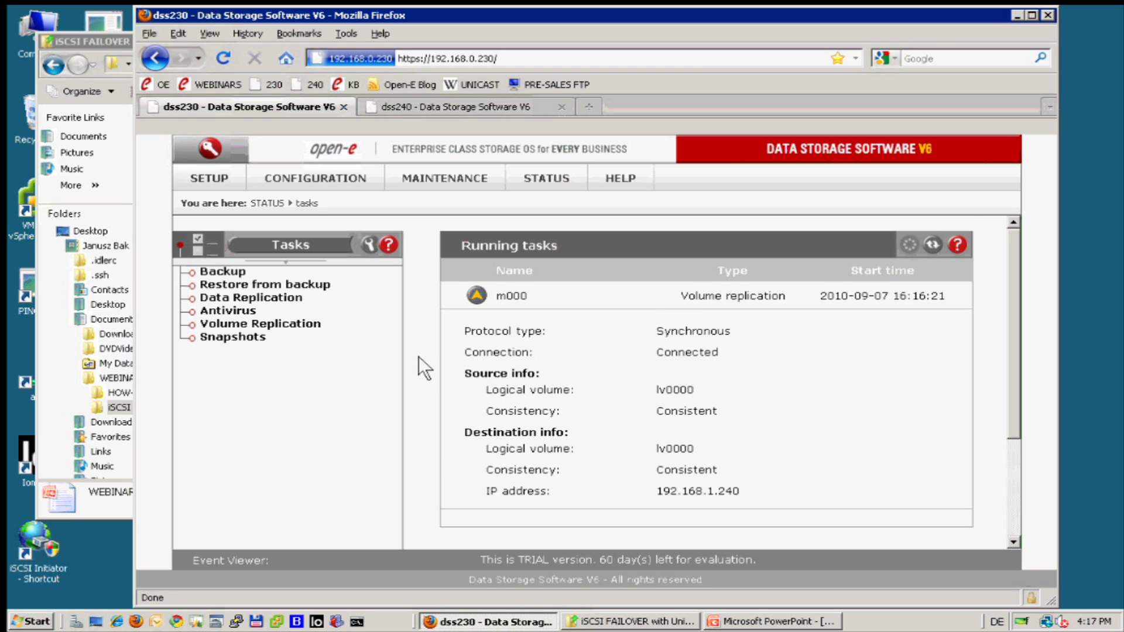
pyautogui.scroll(-5, 419, 356)
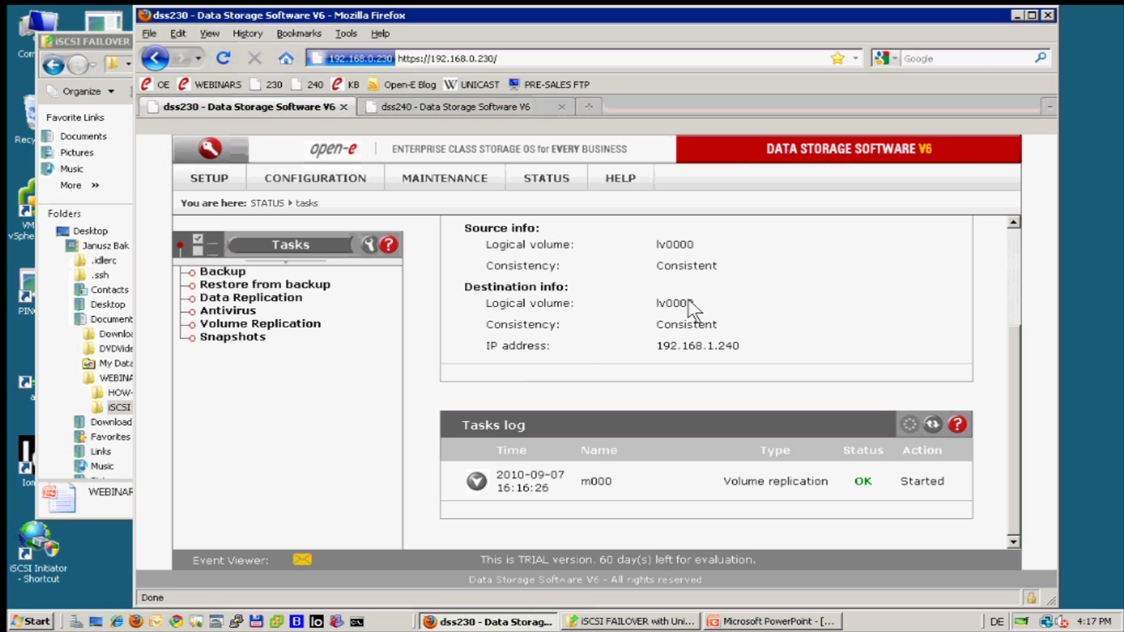
pyautogui.scroll(4, 689, 301)
pyautogui.scroll(-2, 690, 296)
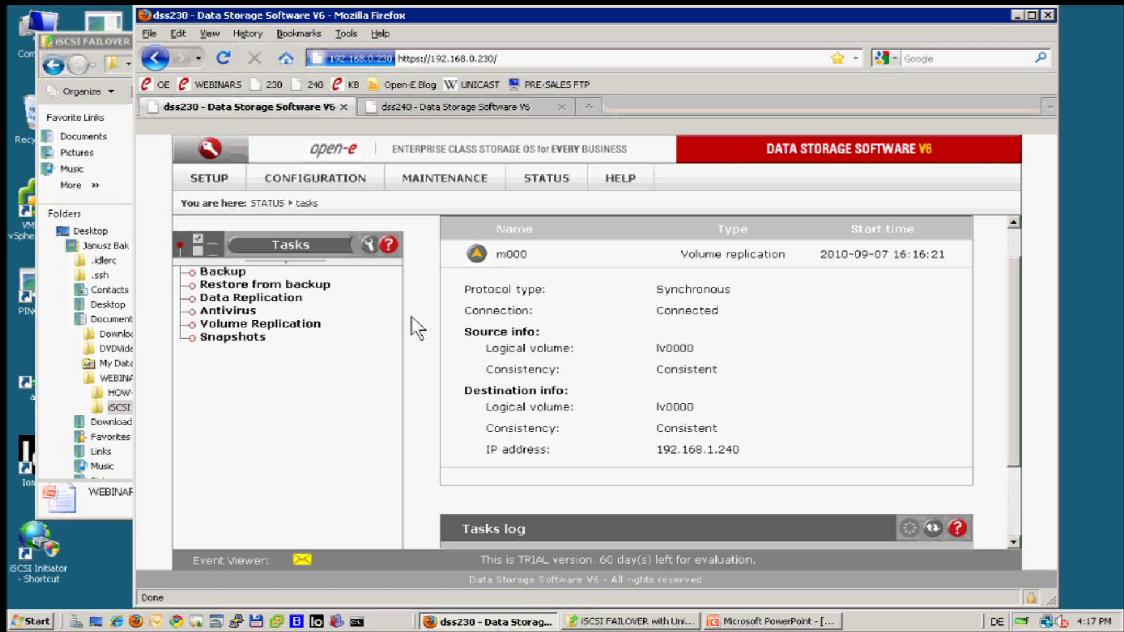
# Step: Go to CONFIGURATION > iSCSI target manager > Targets
pyautogui.click(314, 179)
pyautogui.moveTo(320, 254)
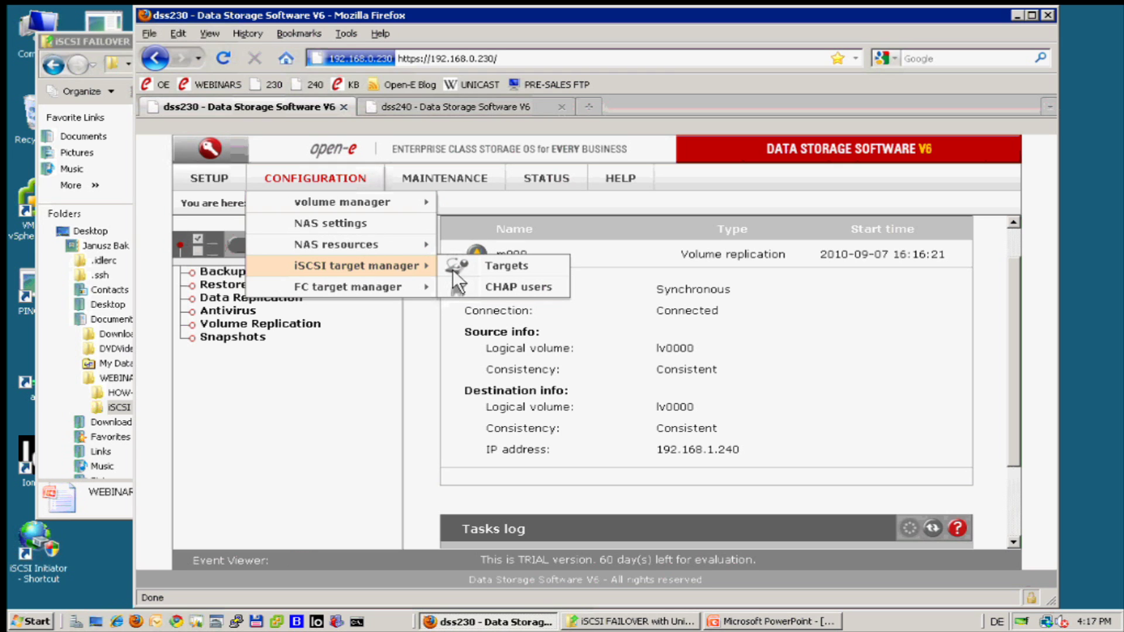
pyautogui.click(490, 262)
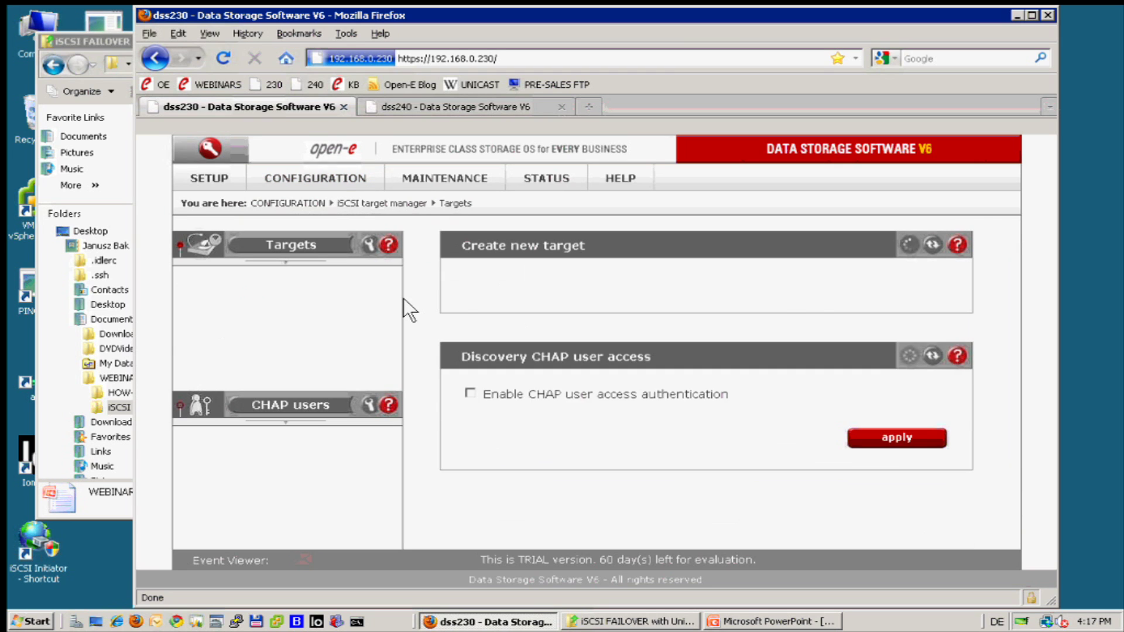